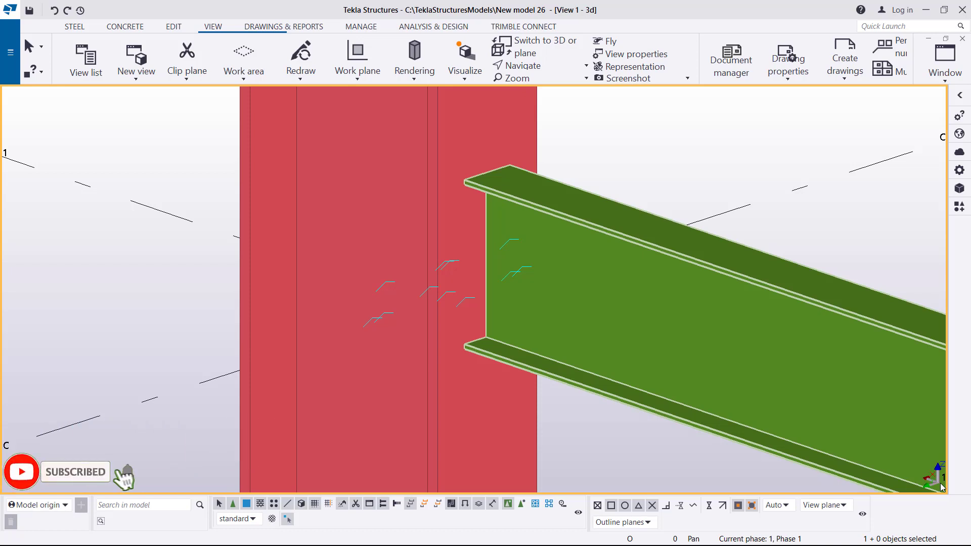
- Check the green beam, then show the Applications & components catalog with its 'end' search results
{"action": "scroll", "coordinate": [321, 273], "scroll_direction": "down", "scroll_amount": 3}
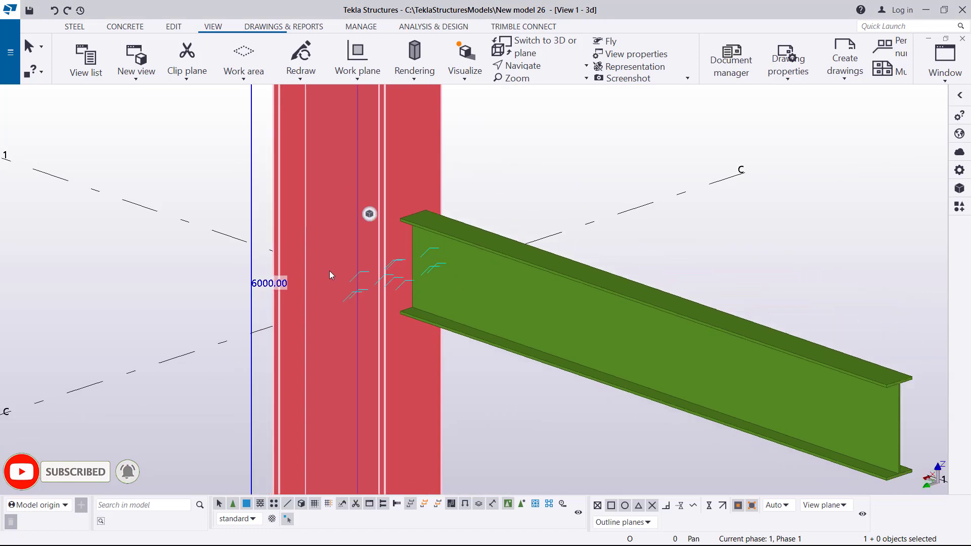
{"action": "scroll", "coordinate": [354, 274], "scroll_direction": "down", "scroll_amount": 5}
{"action": "scroll", "coordinate": [430, 299], "scroll_direction": "up", "scroll_amount": 6}
{"action": "left_click", "coordinate": [502, 324]}
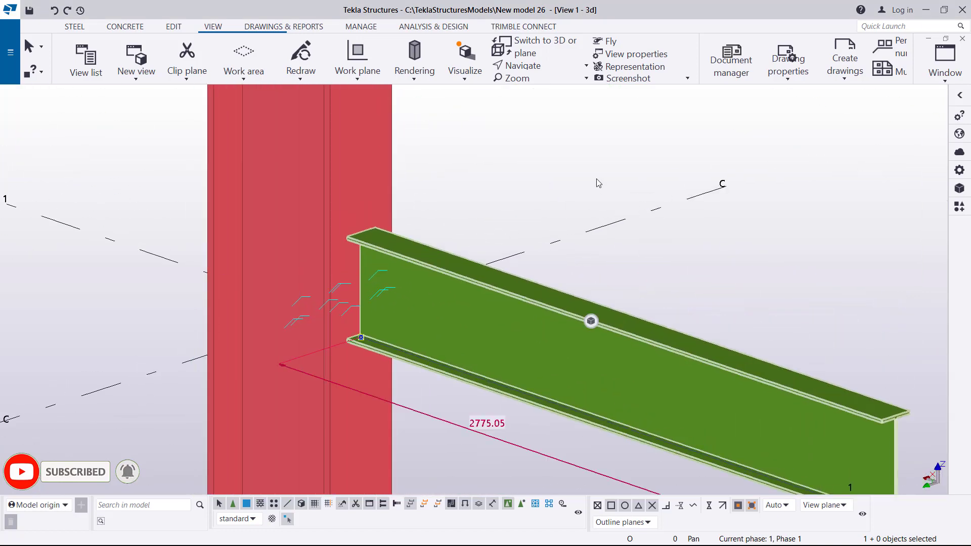
{"action": "left_click", "coordinate": [597, 197]}
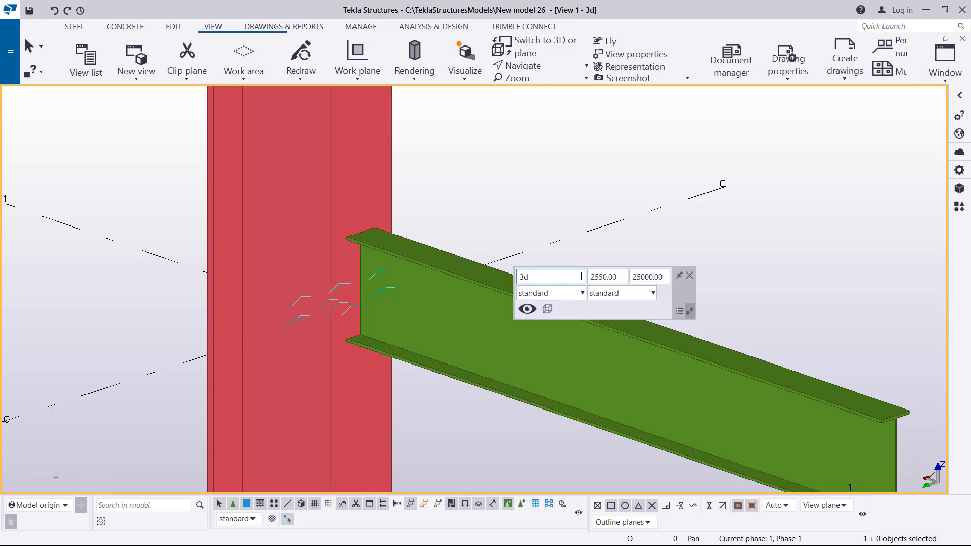
{"action": "left_click", "coordinate": [959, 209]}
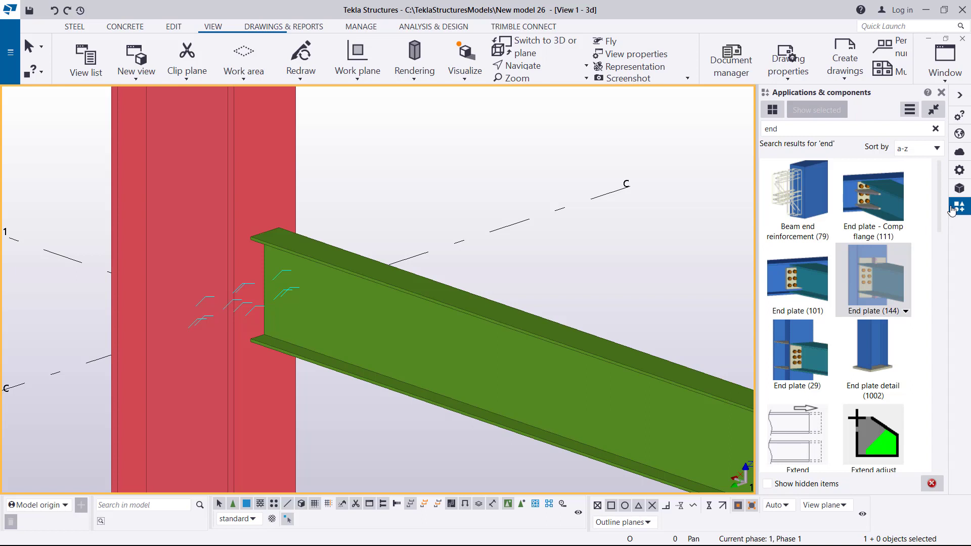
- Add End plate (144) with the red column as main part and the green beam as secondary, then collapse the catalog
{"action": "left_click", "coordinate": [879, 282]}
{"action": "left_click", "coordinate": [241, 195]}
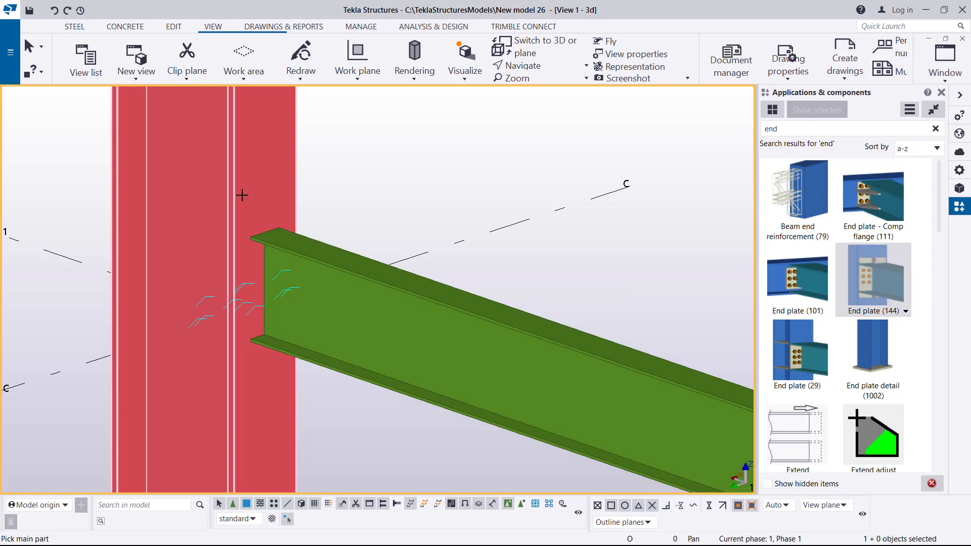
{"action": "left_click", "coordinate": [354, 286]}
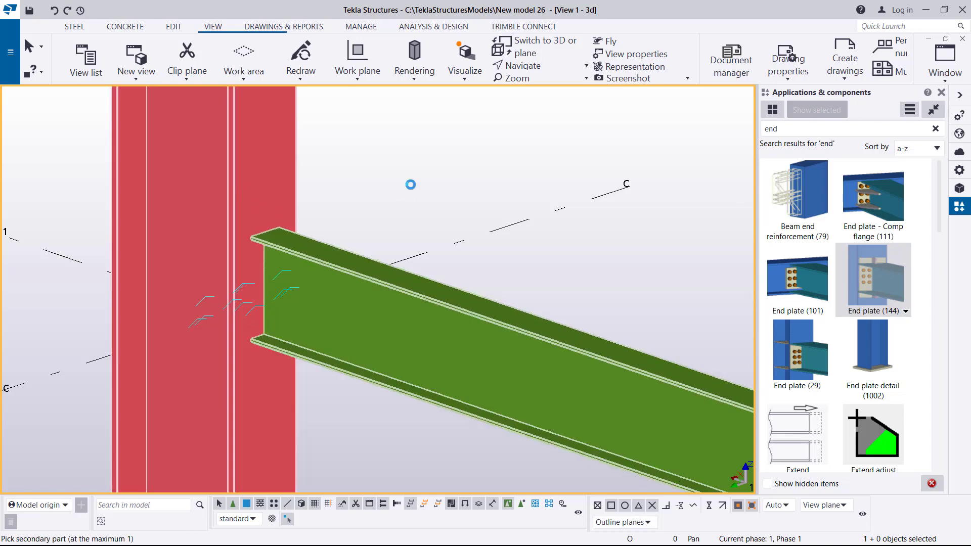
{"action": "right_click", "coordinate": [411, 184]}
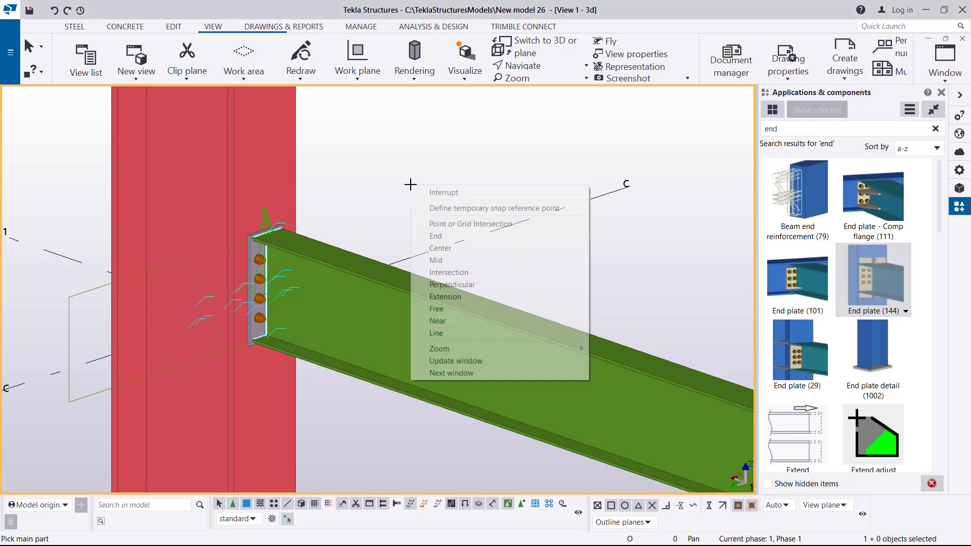
{"action": "left_click", "coordinate": [435, 189]}
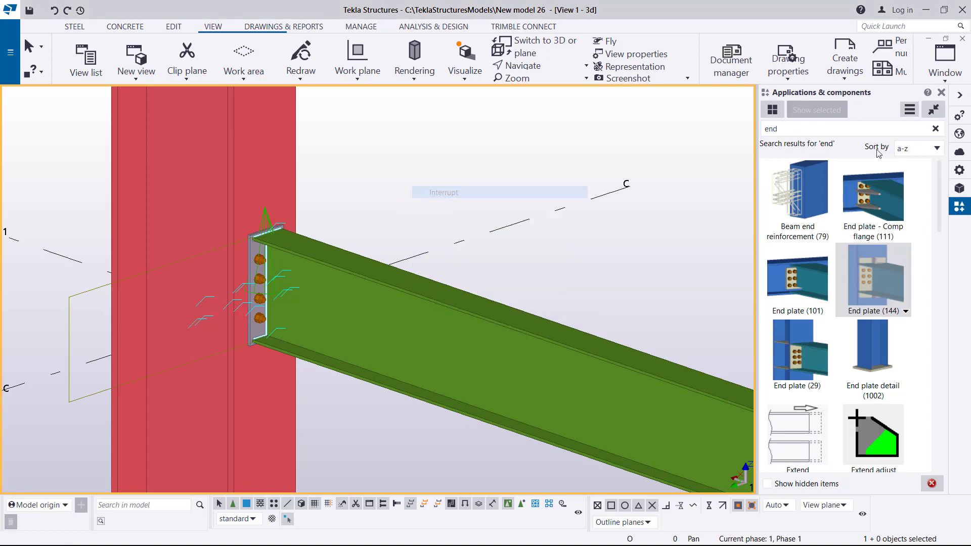
{"action": "left_click", "coordinate": [960, 96]}
{"action": "scroll", "coordinate": [538, 156], "scroll_direction": "up", "scroll_amount": 4}
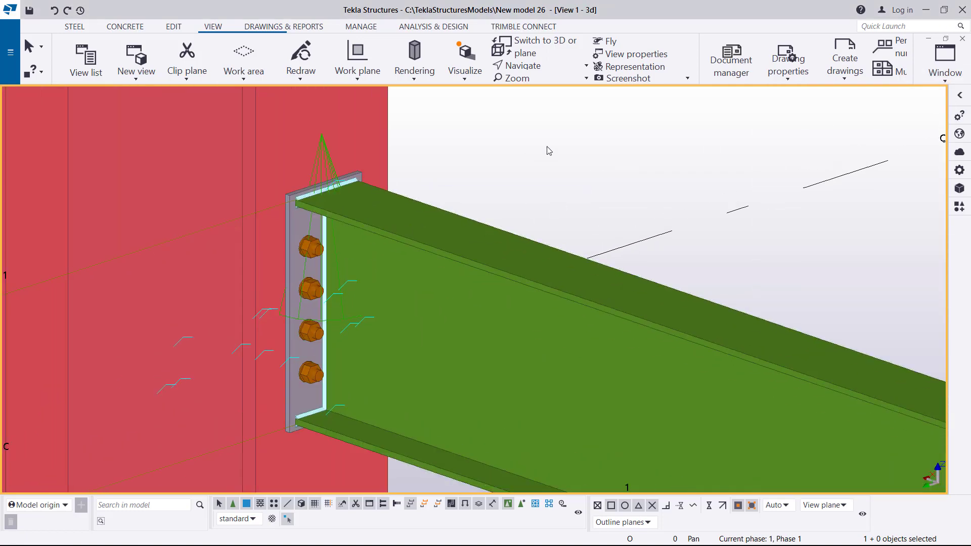
{"action": "right_click", "coordinate": [548, 150]}
{"action": "left_click", "coordinate": [592, 210]}
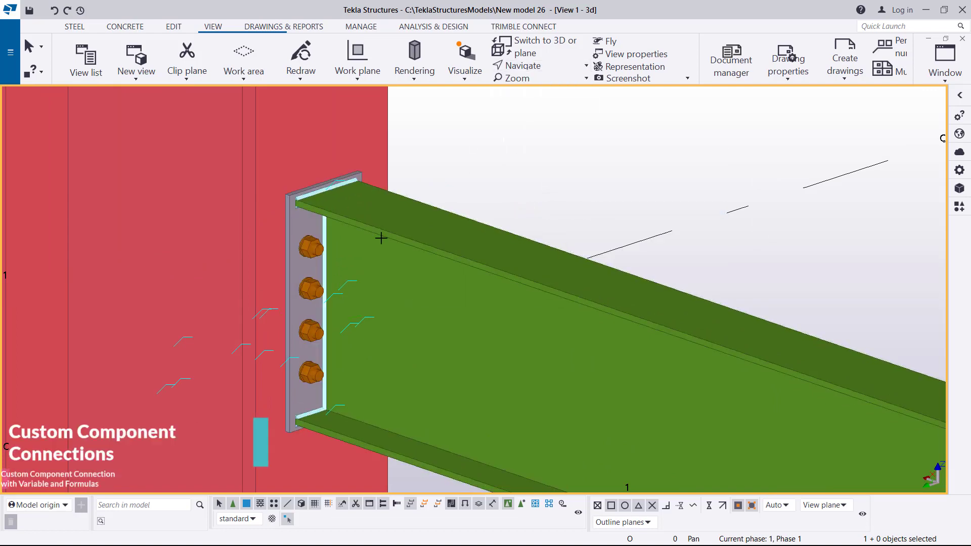
{"action": "mouse_move", "coordinate": [336, 263]}
{"action": "middle_mouse_down", "text": "ctrl"}
{"action": "mouse_move", "coordinate": [557, 250]}
{"action": "mouse_move", "coordinate": [447, 265]}
{"action": "mouse_move", "coordinate": [365, 243]}
{"action": "mouse_move", "coordinate": [310, 207]}
{"action": "mouse_move", "coordinate": [310, 197]}
{"action": "mouse_move", "coordinate": [429, 273]}
{"action": "mouse_move", "coordinate": [387, 305]}
{"action": "mouse_move", "coordinate": [353, 299]}
{"action": "mouse_move", "coordinate": [362, 265]}
{"action": "mouse_move", "coordinate": [466, 286]}
{"action": "mouse_move", "coordinate": [378, 290]}
{"action": "mouse_move", "coordinate": [384, 268]}
{"action": "mouse_move", "coordinate": [455, 223]}
{"action": "mouse_move", "coordinate": [474, 197]}
{"action": "middle_mouse_up", "text": "ctrl"}
{"action": "scroll", "coordinate": [434, 253], "scroll_direction": "down", "scroll_amount": 3}
{"action": "right_click", "coordinate": [475, 197]}
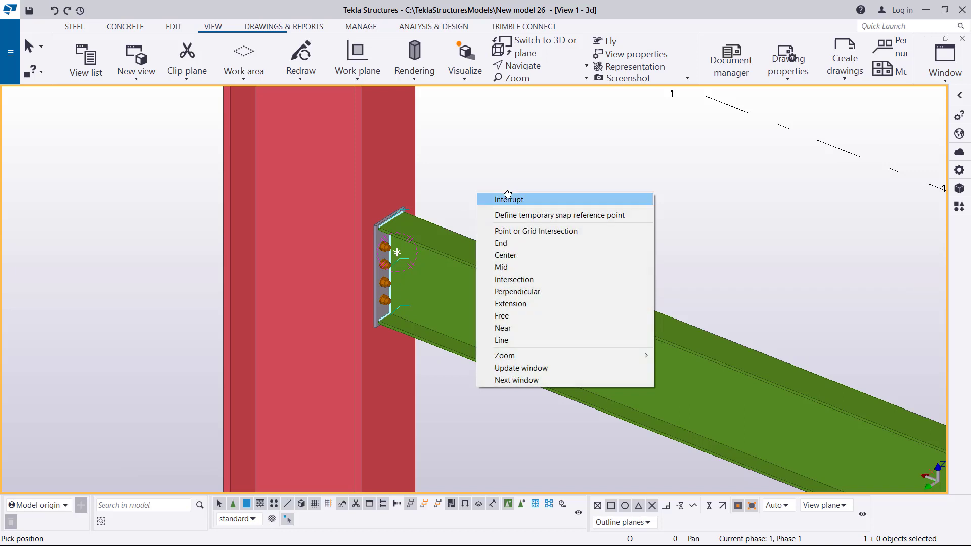
{"action": "scroll", "coordinate": [382, 274], "scroll_direction": "up", "scroll_amount": 4}
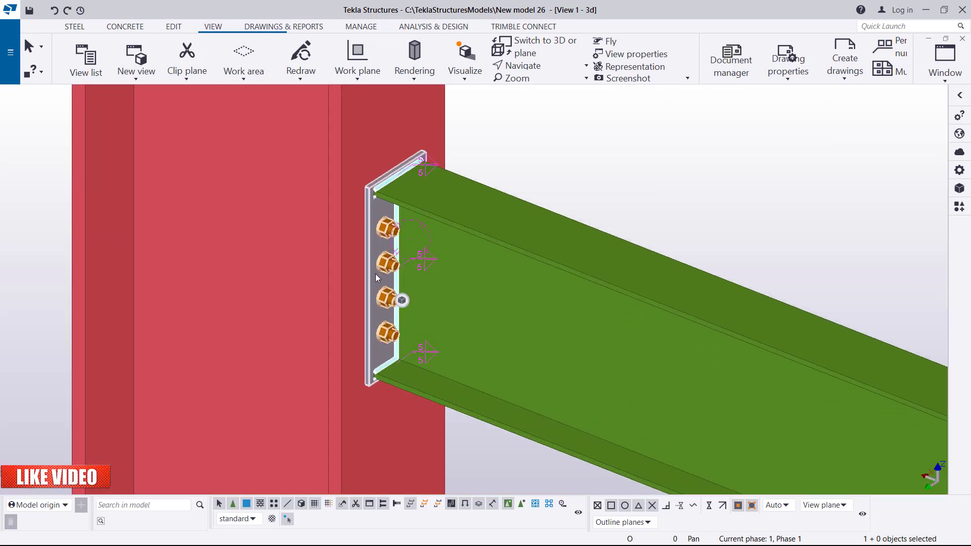
- Explode the End plate connection component into separate parts and redraw the view
{"action": "right_click", "coordinate": [375, 274]}
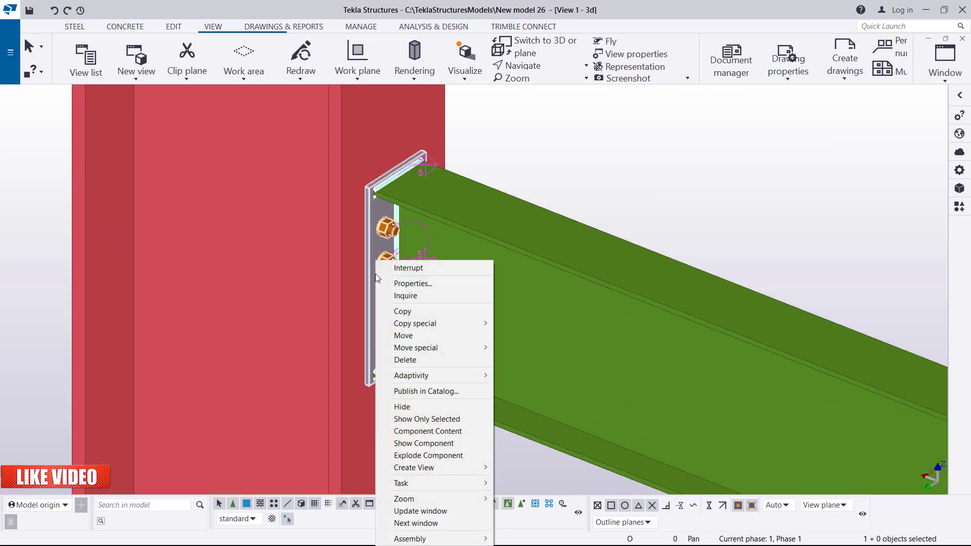
{"action": "left_click", "coordinate": [429, 455]}
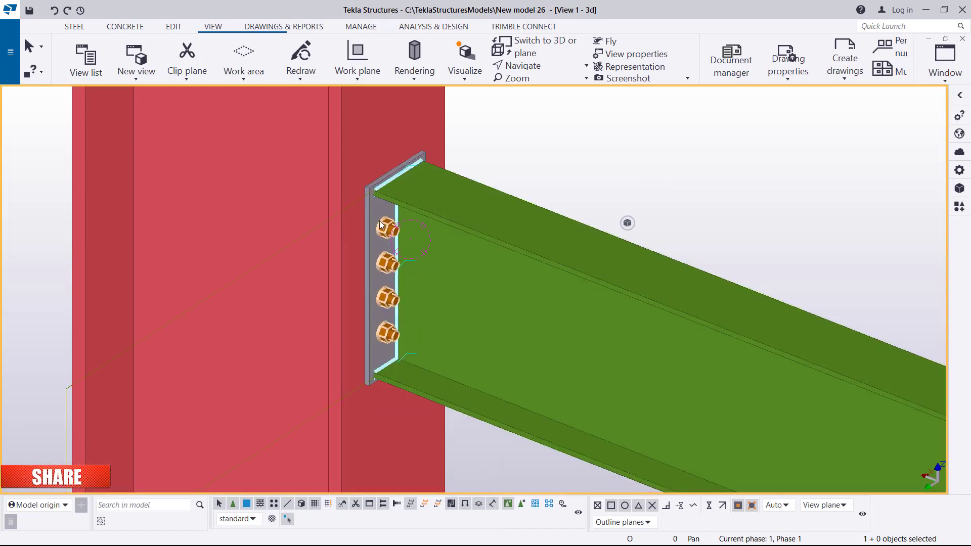
{"action": "scroll", "coordinate": [544, 211], "scroll_direction": "up", "scroll_amount": 2}
{"action": "scroll", "coordinate": [545, 211], "scroll_direction": "down", "scroll_amount": 3}
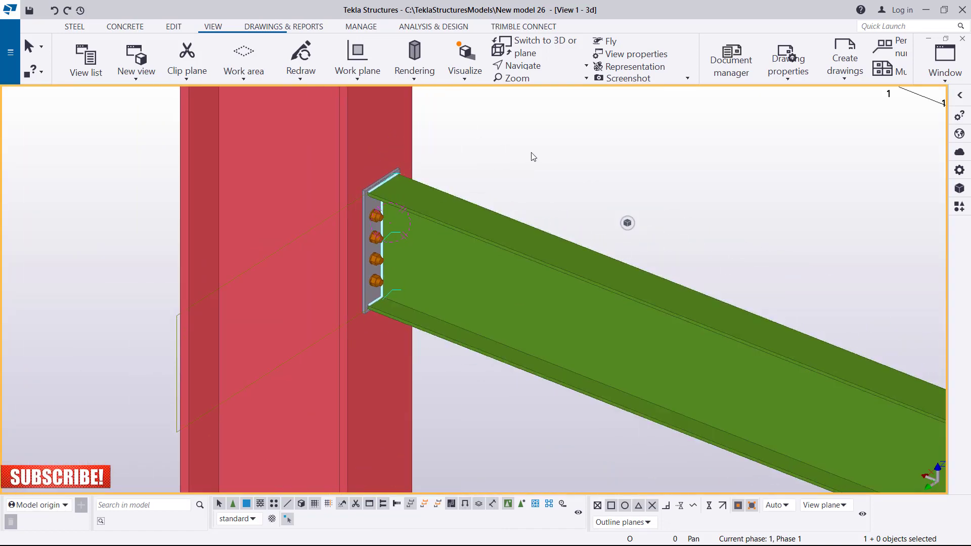
{"action": "right_click", "coordinate": [535, 151]}
{"action": "left_click", "coordinate": [575, 213]}
{"action": "scroll", "coordinate": [287, 247], "scroll_direction": "up", "scroll_amount": 2}
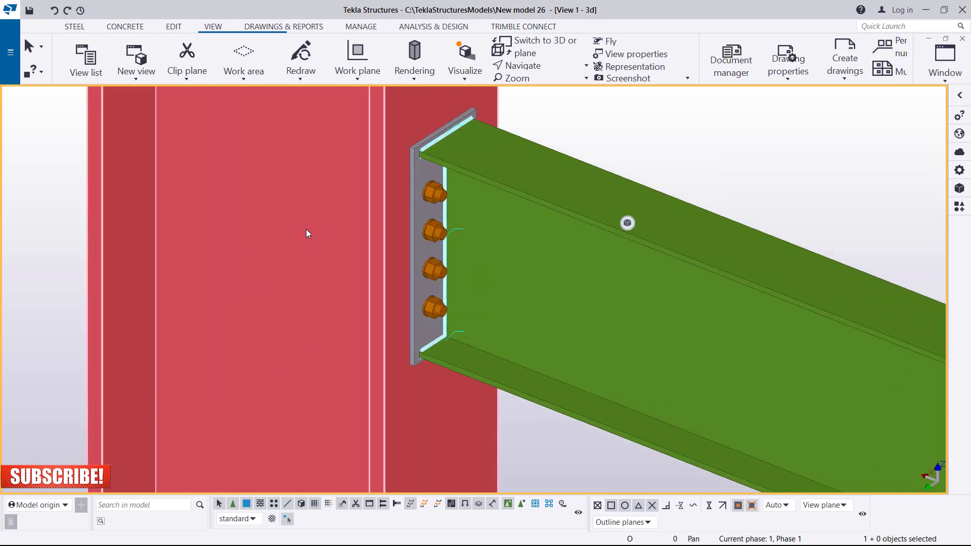
{"action": "scroll", "coordinate": [363, 219], "scroll_direction": "down", "scroll_amount": 1}
- Select the beam, column and PLT10*170 end plate individually to confirm they are separate parts
{"action": "left_click", "coordinate": [455, 209]}
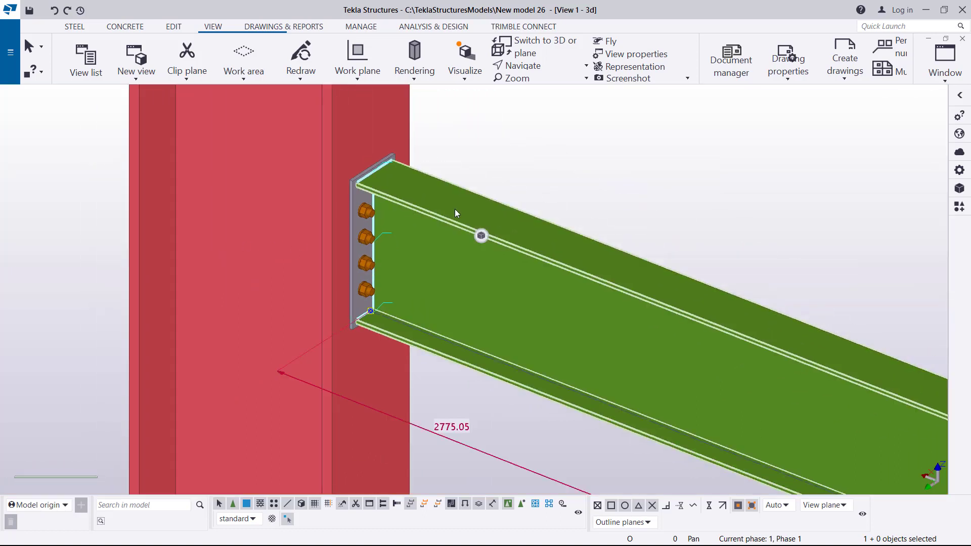
{"action": "left_click", "coordinate": [349, 120]}
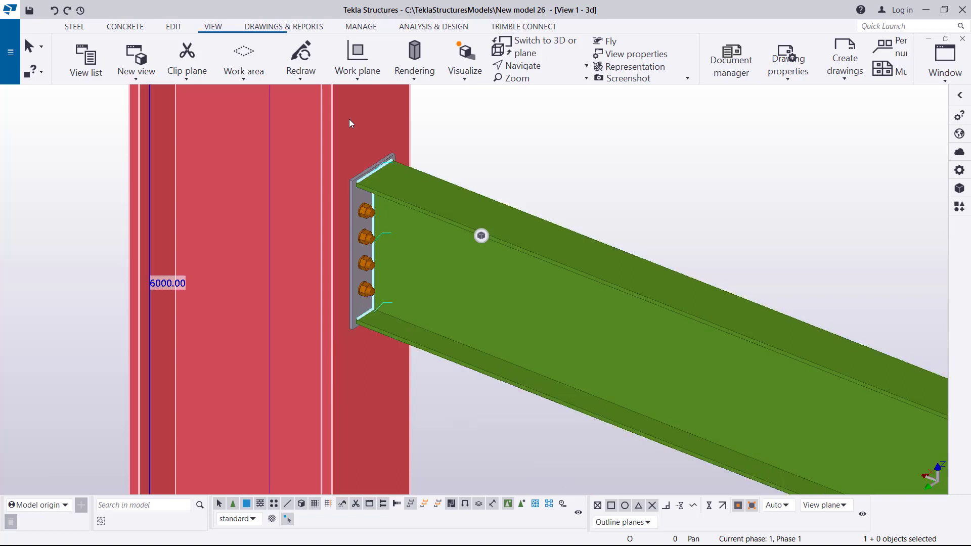
{"action": "scroll", "coordinate": [373, 219], "scroll_direction": "up", "scroll_amount": 3}
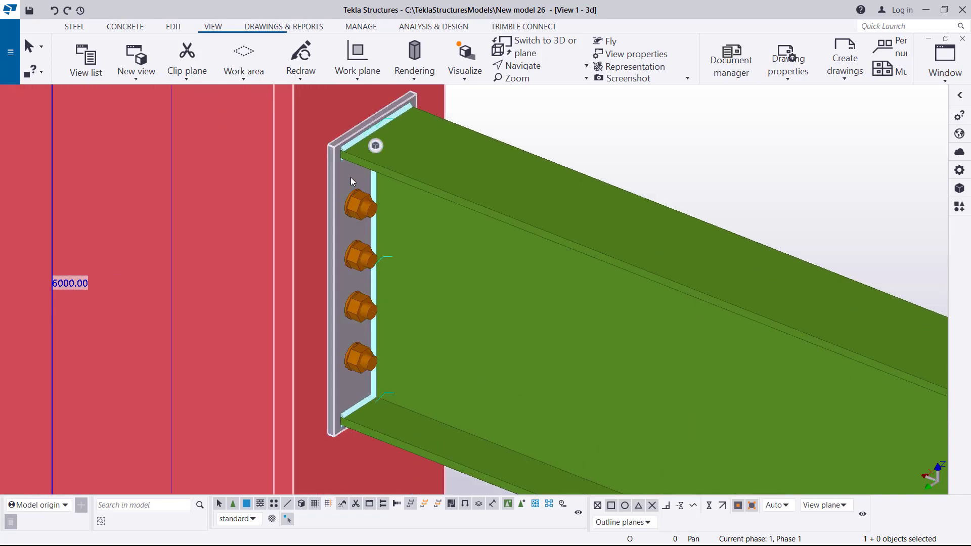
{"action": "left_click", "coordinate": [350, 177]}
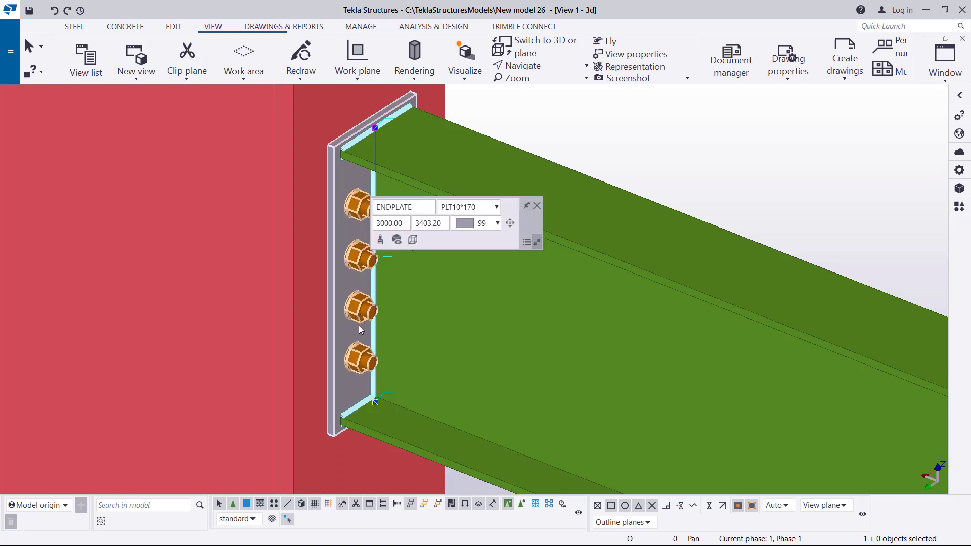
{"action": "left_click", "coordinate": [670, 145]}
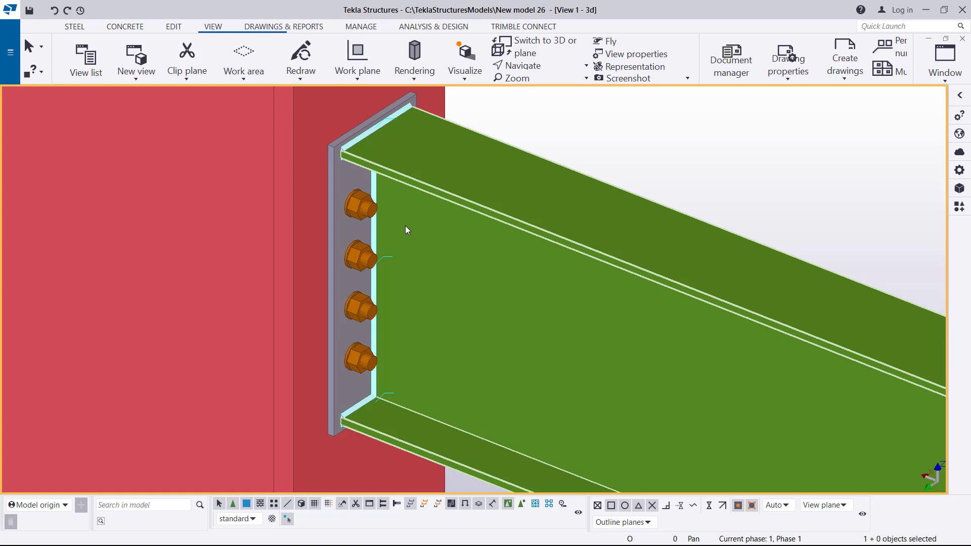
- Set the rotation point on a bolt and rotate the 3D view close to the end plate connection
{"action": "scroll", "coordinate": [405, 226], "scroll_direction": "down", "scroll_amount": 4}
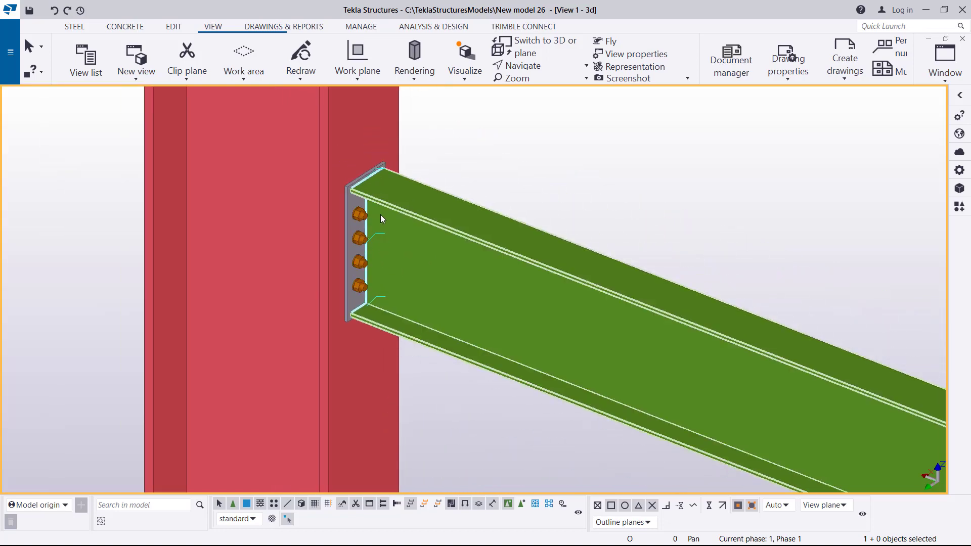
{"action": "left_click", "coordinate": [546, 67]}
{"action": "left_click", "coordinate": [545, 87]}
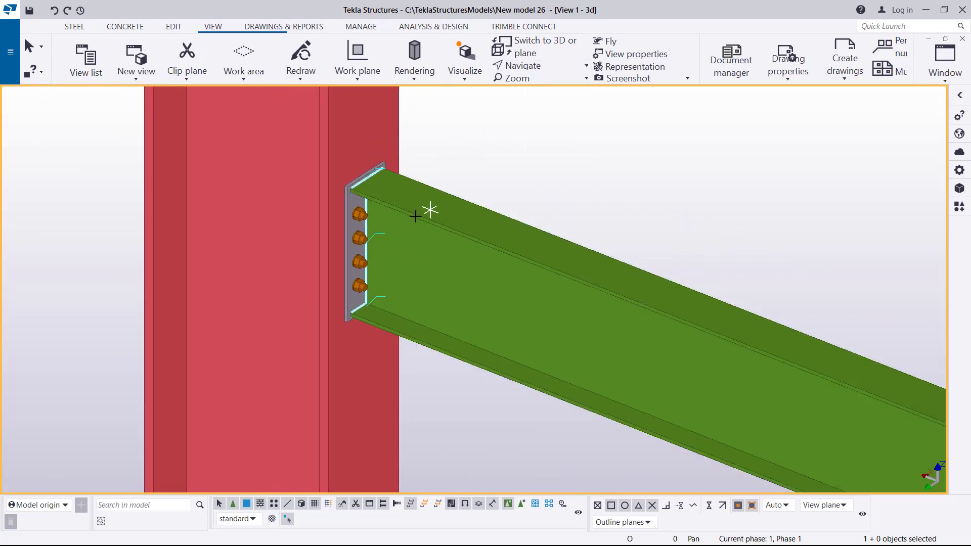
{"action": "left_click", "coordinate": [364, 234]}
{"action": "mouse_move", "coordinate": [364, 234]}
{"action": "left_mouse_down"}
{"action": "mouse_move", "coordinate": [276, 203]}
{"action": "mouse_move", "coordinate": [355, 221]}
{"action": "left_mouse_up"}
{"action": "scroll", "coordinate": [355, 221], "scroll_direction": "up", "scroll_amount": 5}
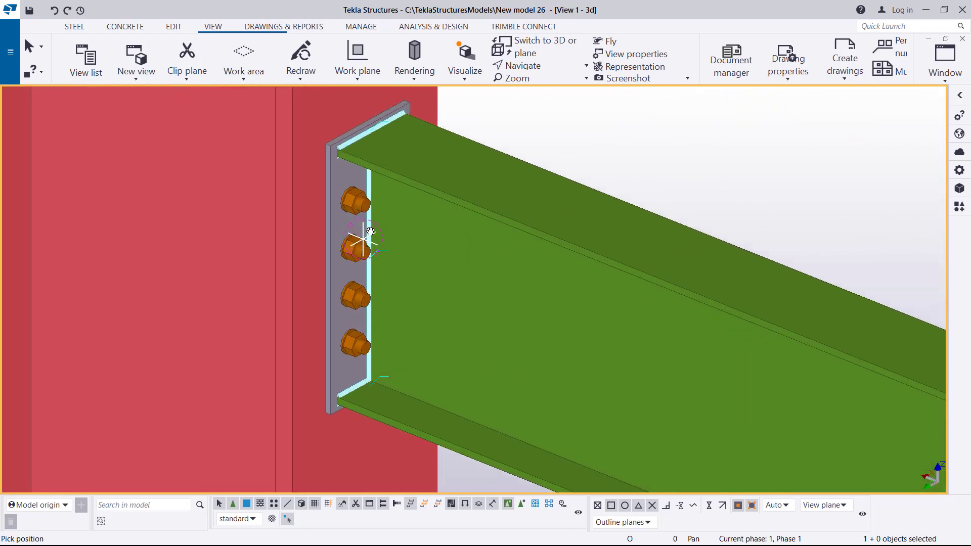
{"action": "right_click", "coordinate": [665, 140]}
{"action": "left_click", "coordinate": [672, 145]}
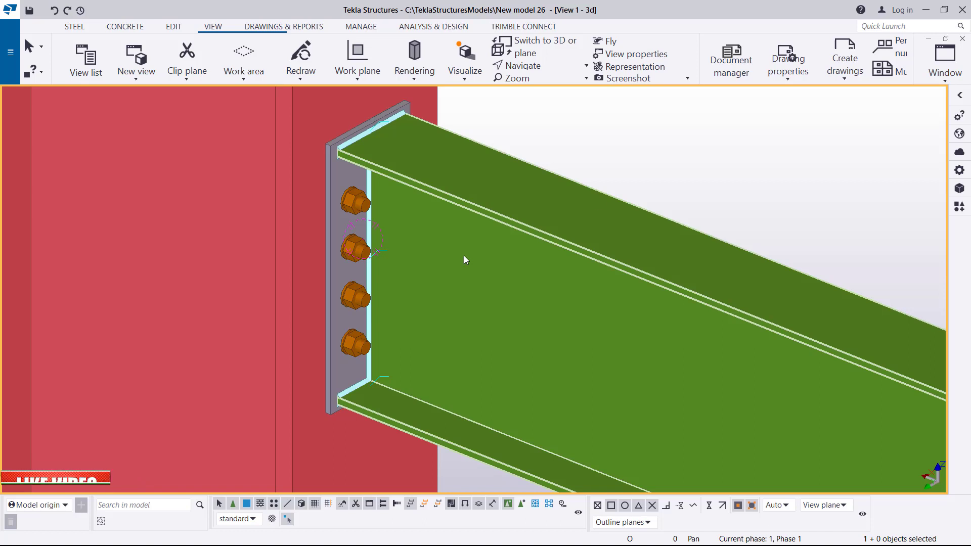
- Launch Define custom component from the Applications & components advanced features menu
{"action": "left_click", "coordinate": [959, 206]}
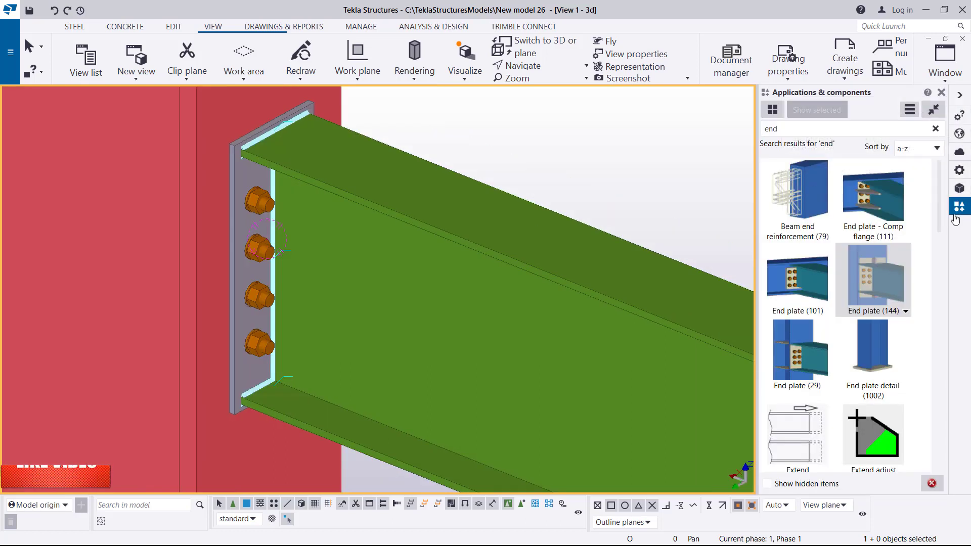
{"action": "left_click", "coordinate": [910, 111]}
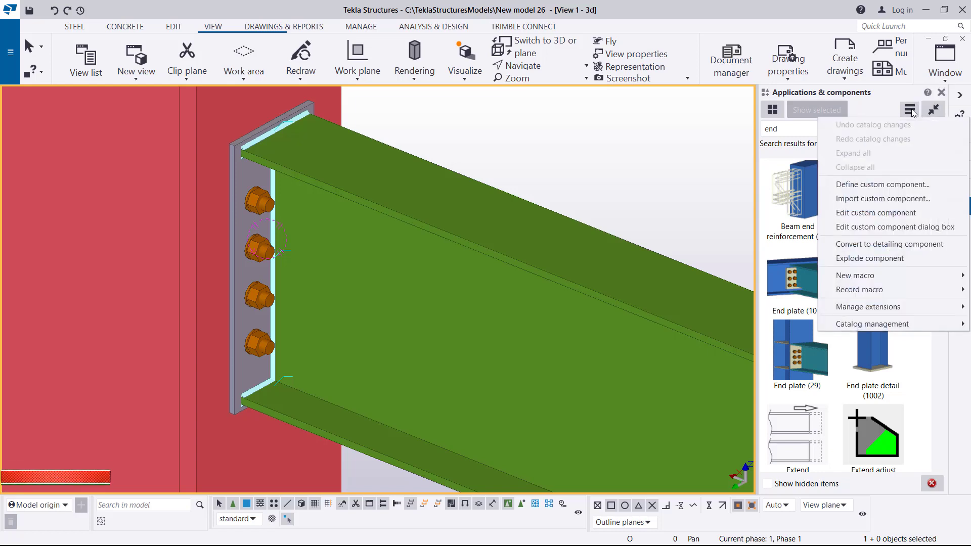
{"action": "left_click", "coordinate": [899, 187]}
{"action": "scroll", "coordinate": [531, 220], "scroll_direction": "down", "scroll_amount": 2}
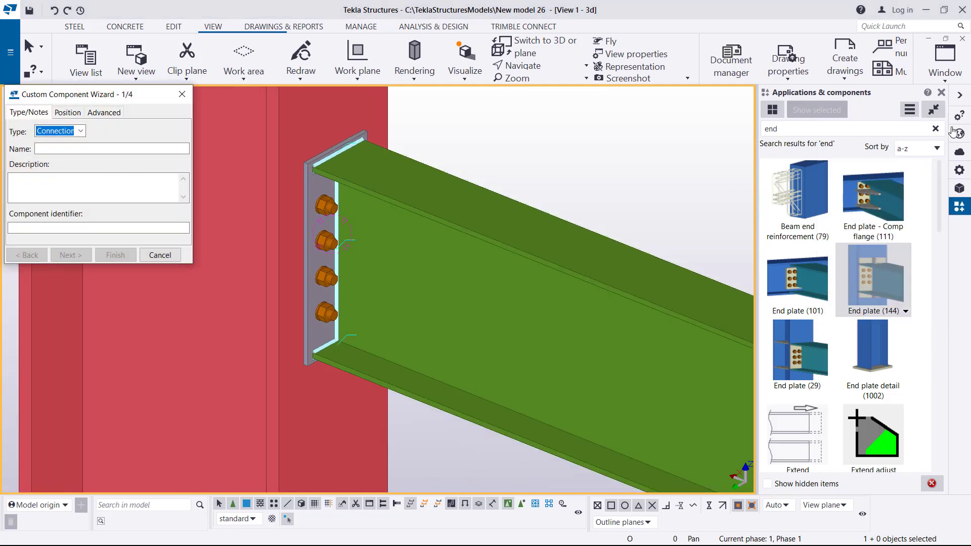
- Keep the component type as Connection and enter the name 'Moment C' in the wizard
{"action": "left_click", "coordinate": [959, 95]}
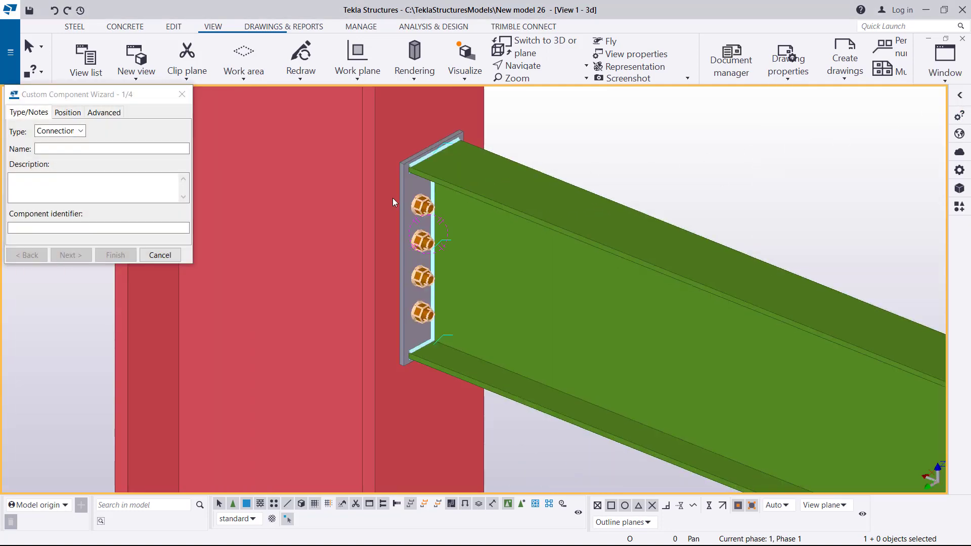
{"action": "scroll", "coordinate": [544, 188], "scroll_direction": "down", "scroll_amount": 3}
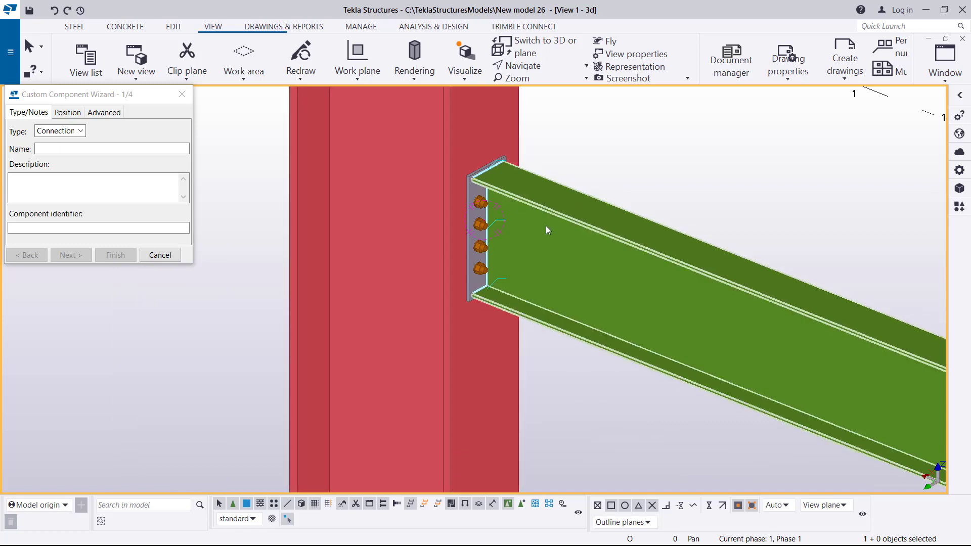
{"action": "left_click", "coordinate": [81, 132]}
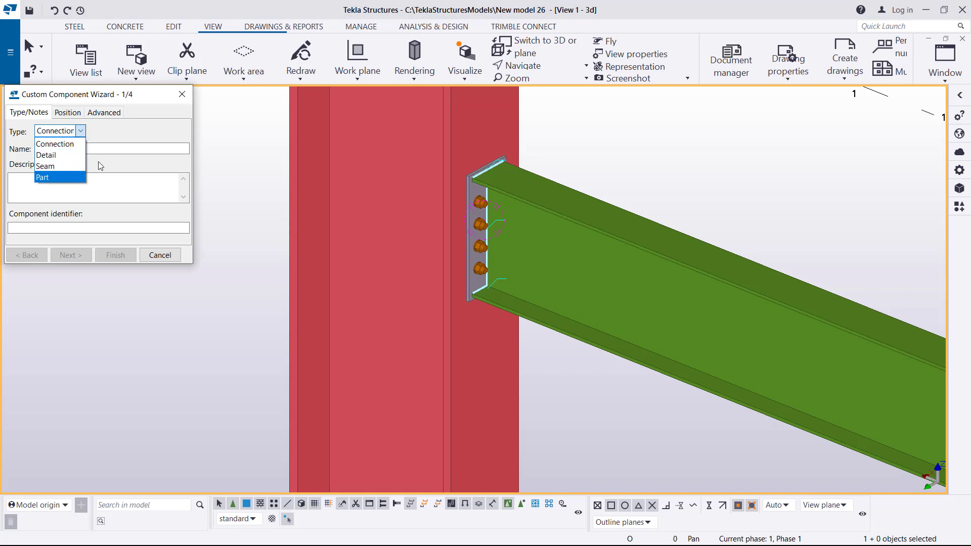
{"action": "left_click", "coordinate": [70, 144]}
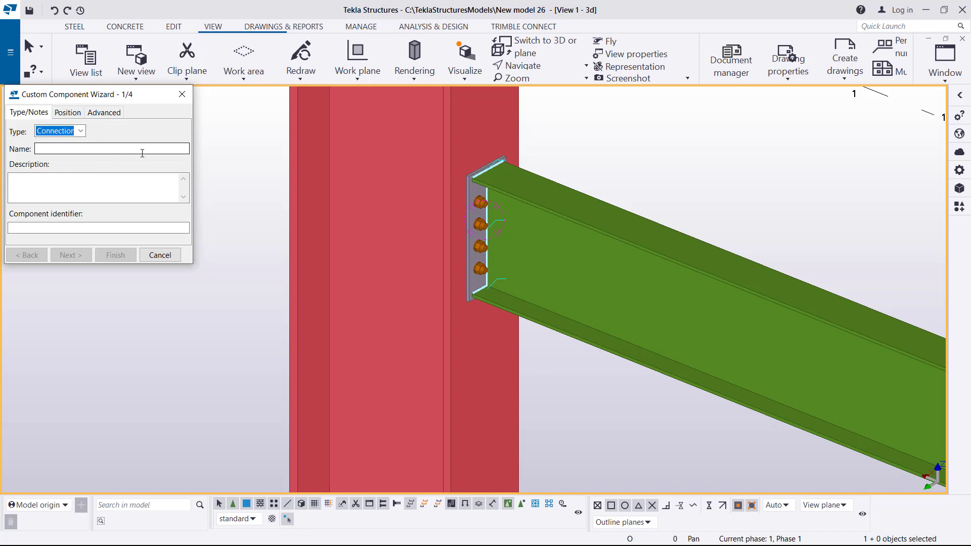
{"action": "left_click", "coordinate": [115, 149]}
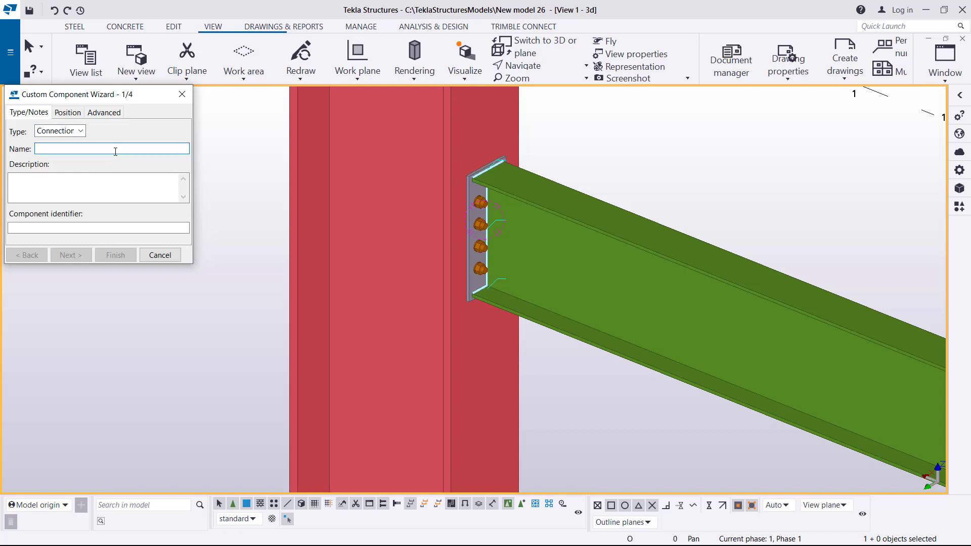
{"action": "type", "text": "Mom"}
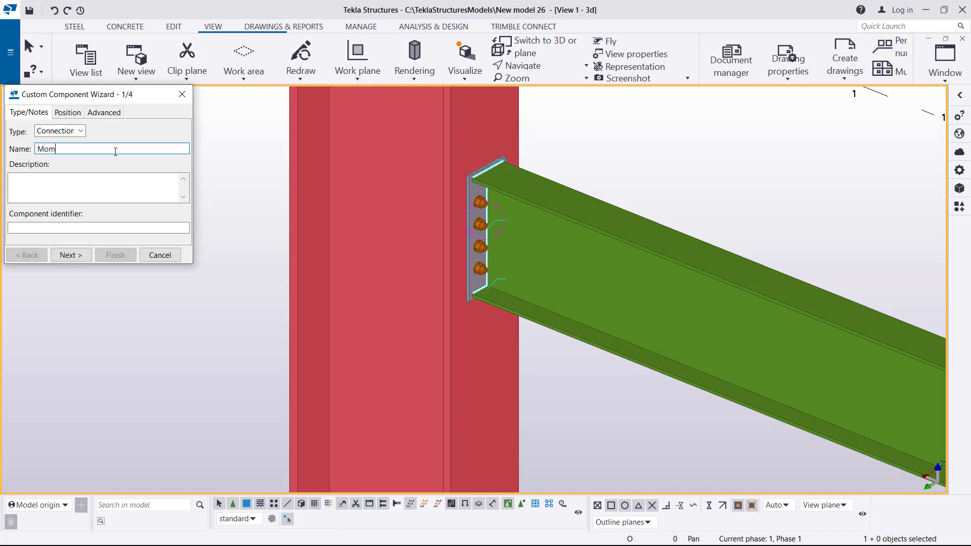
{"action": "type", "text": "ent "}
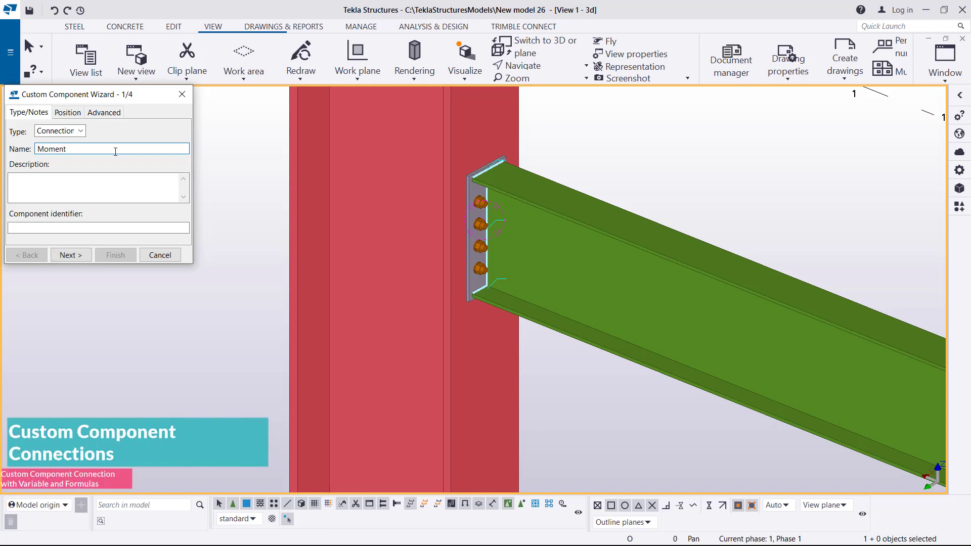
{"action": "type", "text": "Connection"}
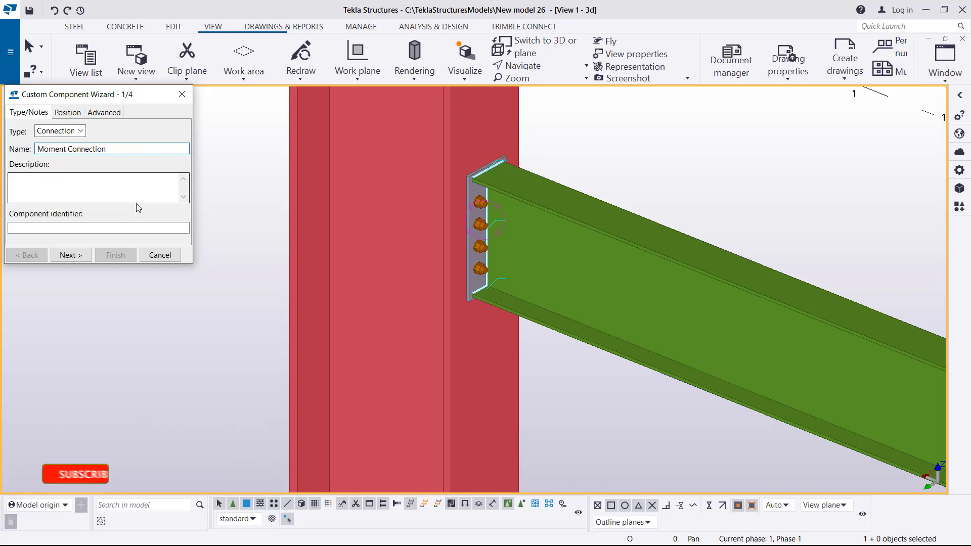
- Box-select the seven end plate, bolt and weld objects as the component's contents and continue
{"action": "left_click", "coordinate": [63, 256]}
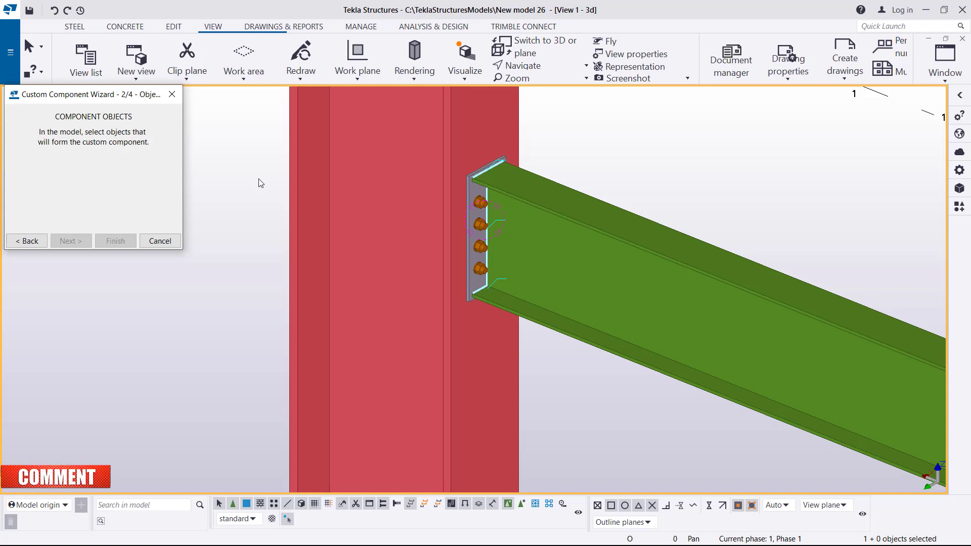
{"action": "left_click_drag", "start_coordinate": [253, 128], "coordinate": [642, 350]}
{"action": "left_click_drag", "start_coordinate": [507, 253], "coordinate": [264, 366]}
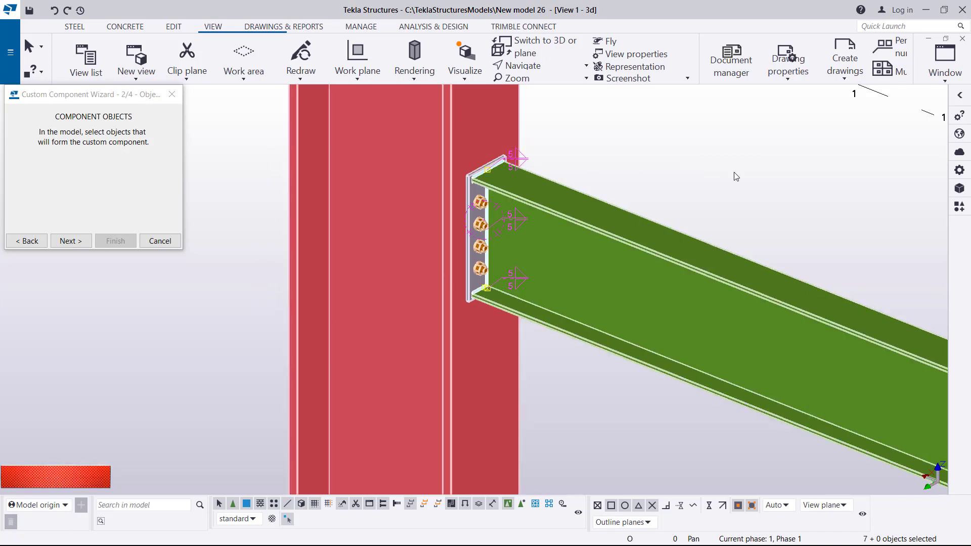
{"action": "left_click_drag", "start_coordinate": [716, 134], "coordinate": [239, 348]}
{"action": "left_click_drag", "start_coordinate": [664, 152], "coordinate": [289, 345]}
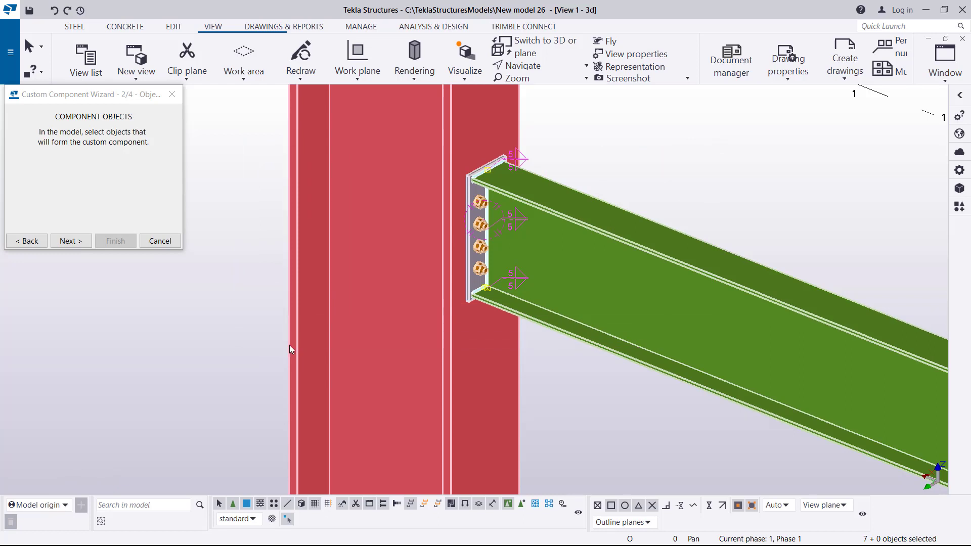
{"action": "left_click", "coordinate": [69, 241]}
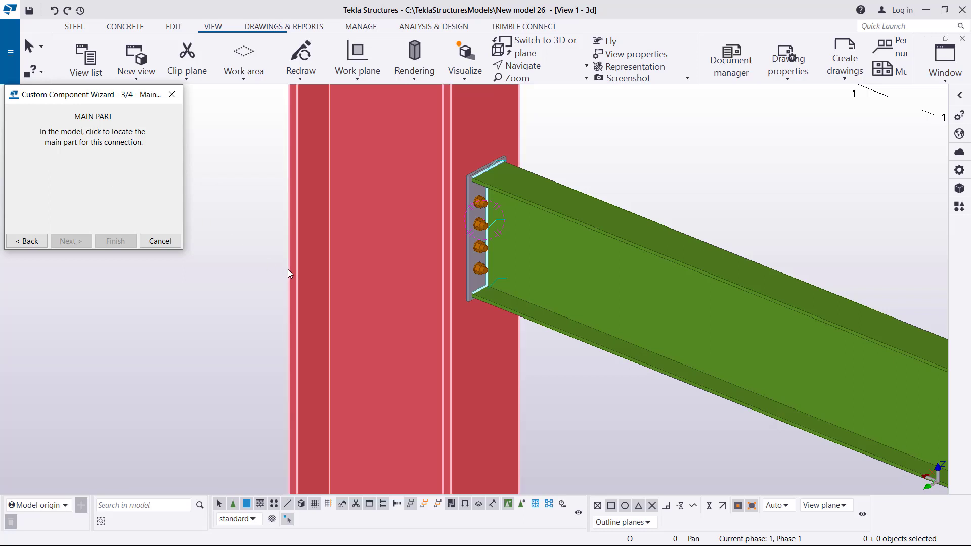
- Pick the red column as the main part and advance to the secondary parts step
{"action": "left_click", "coordinate": [457, 133]}
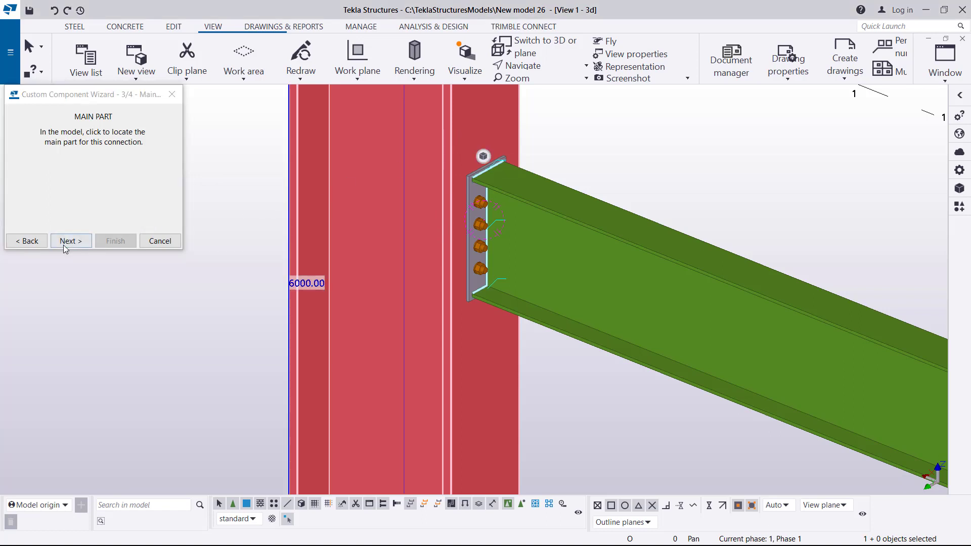
{"action": "left_click", "coordinate": [66, 242]}
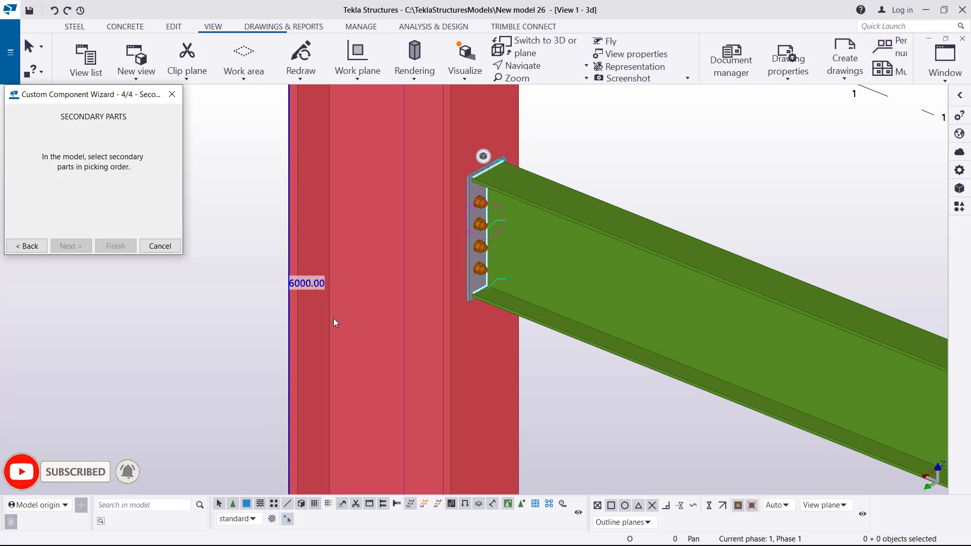
- Pick the green beam as secondary part, finish Moment Connection, and orbit to inspect its symbol
{"action": "left_click", "coordinate": [607, 254]}
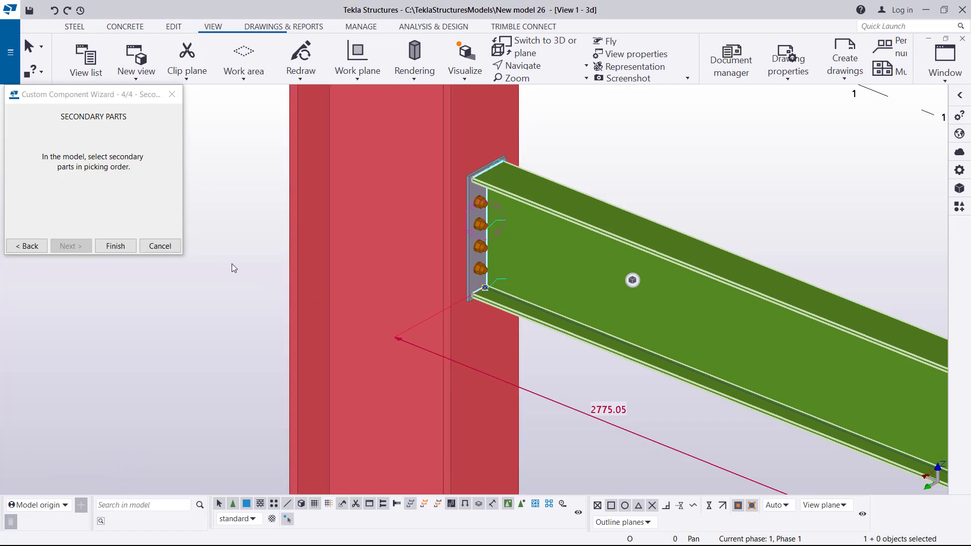
{"action": "left_click", "coordinate": [124, 252]}
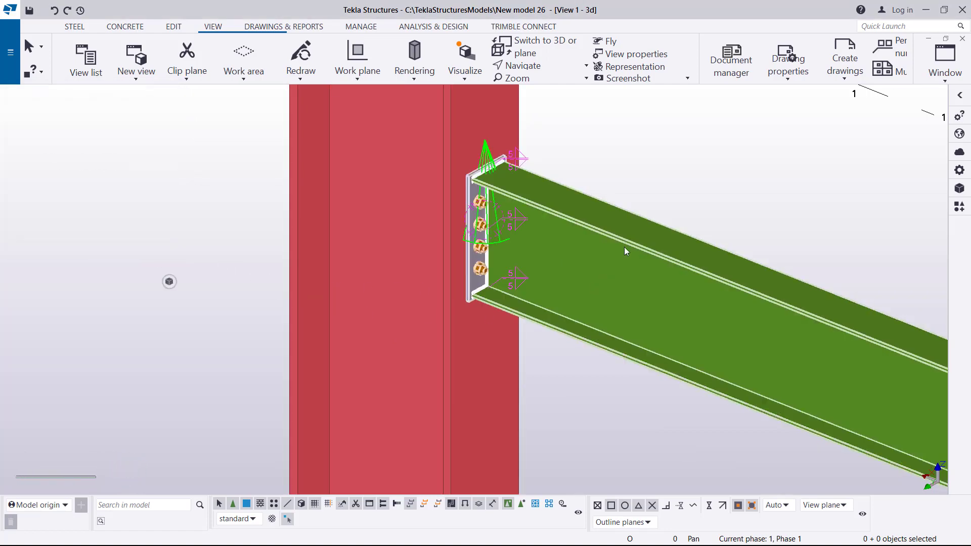
{"action": "scroll", "coordinate": [504, 185], "scroll_direction": "up", "scroll_amount": 3}
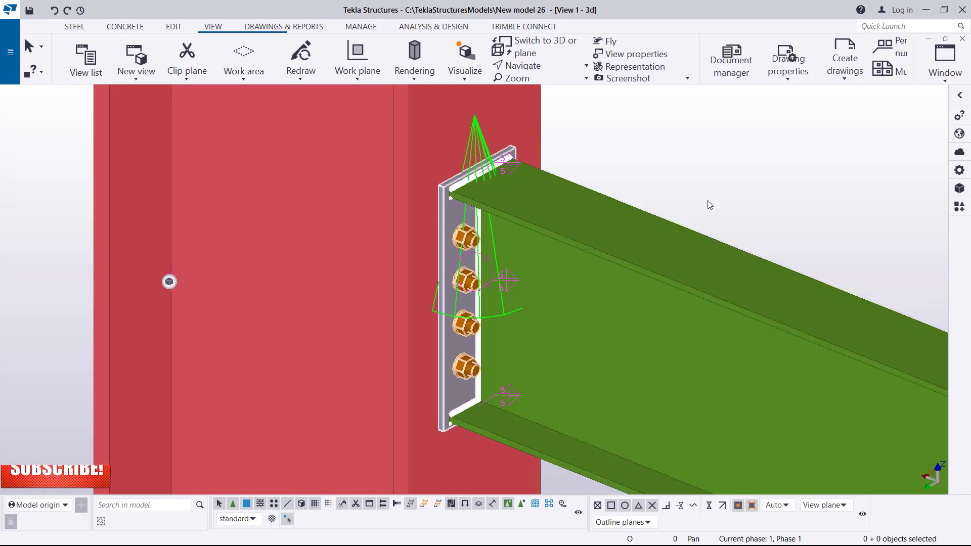
{"action": "left_click", "coordinate": [708, 141]}
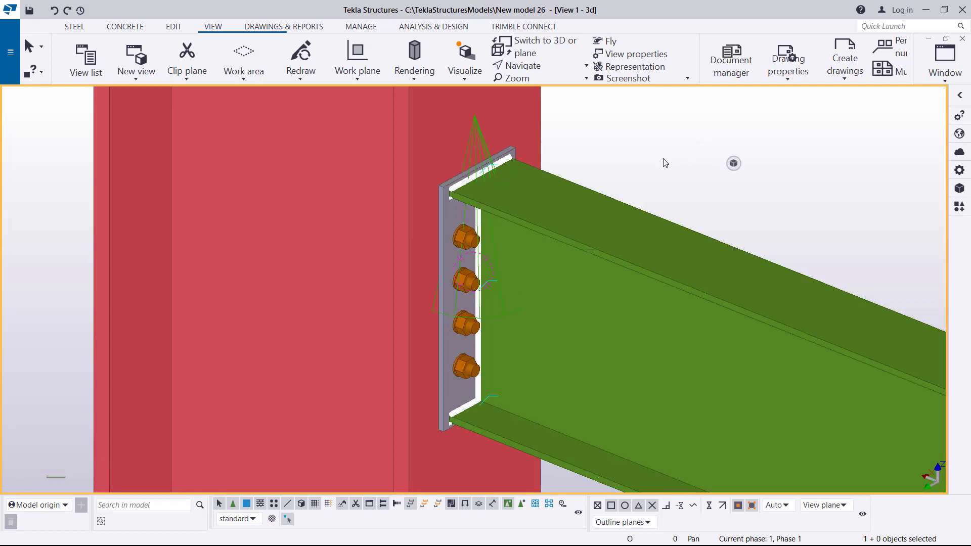
{"action": "middle_click_drag", "start_coordinate": [557, 214], "coordinate": [535, 222], "text": "ctrl"}
{"action": "scroll", "coordinate": [329, 265], "scroll_direction": "down", "scroll_amount": 2}
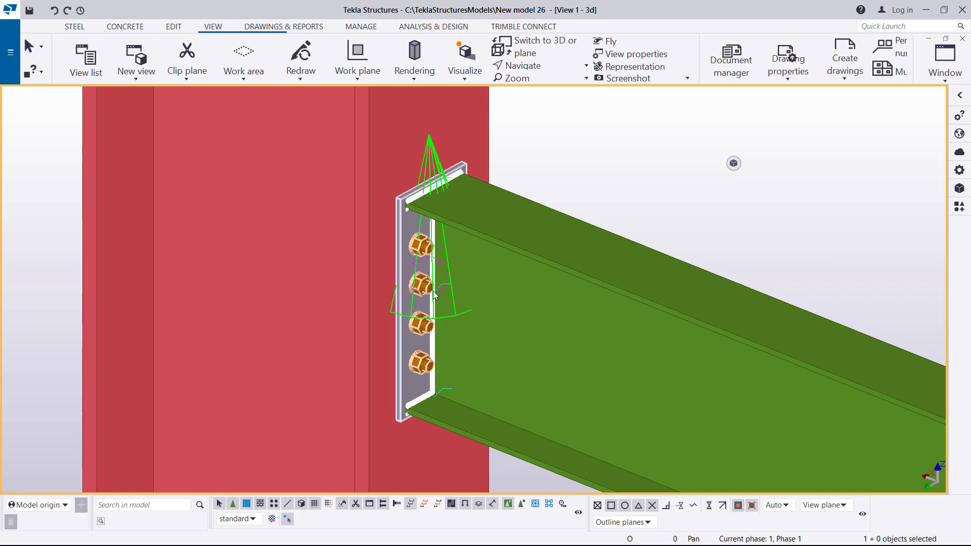
- Redraw the view, clear the 'end' catalog search, and select Moment Connection in the full list
{"action": "right_click", "coordinate": [583, 142]}
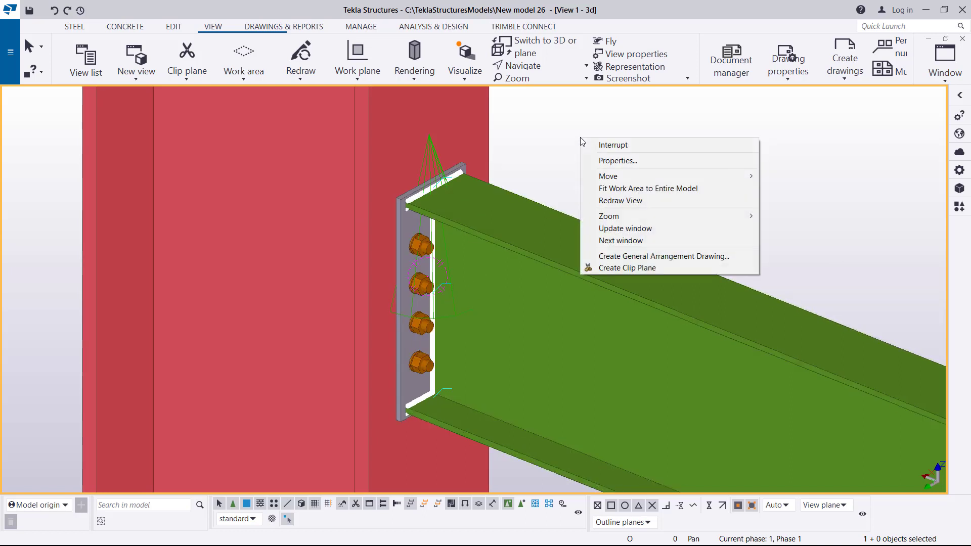
{"action": "left_click", "coordinate": [626, 203]}
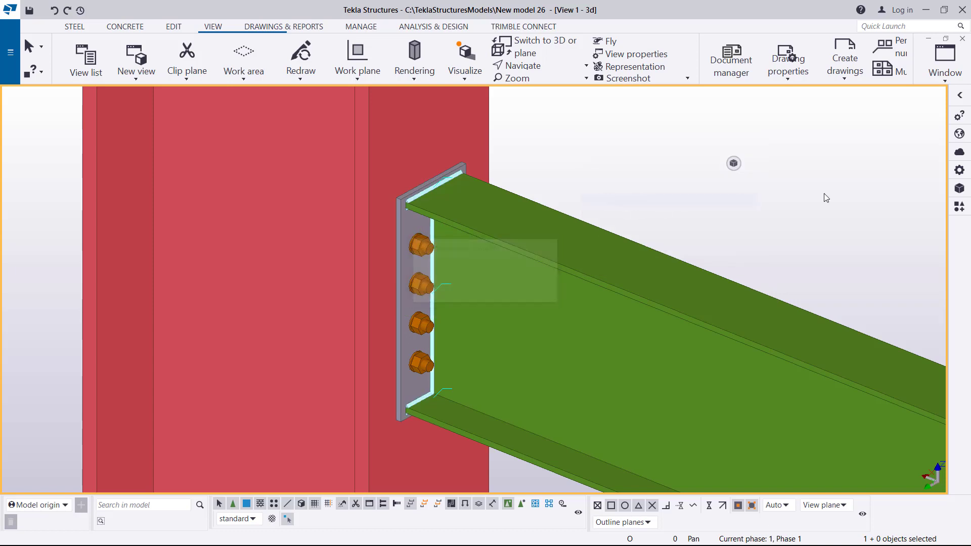
{"action": "left_click", "coordinate": [966, 211]}
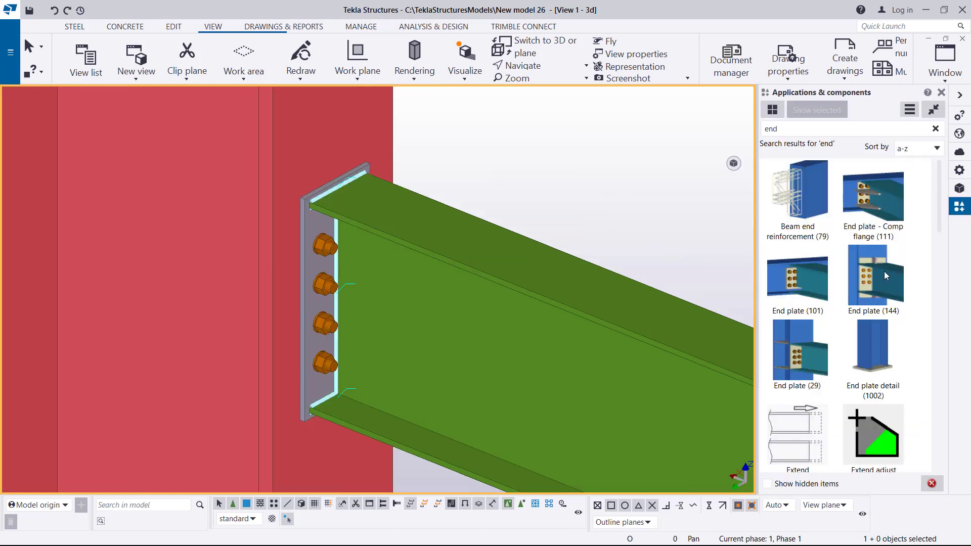
{"action": "left_click", "coordinate": [791, 130]}
{"action": "key", "text": "BackSpace"}
{"action": "key", "text": "BackSpace"}
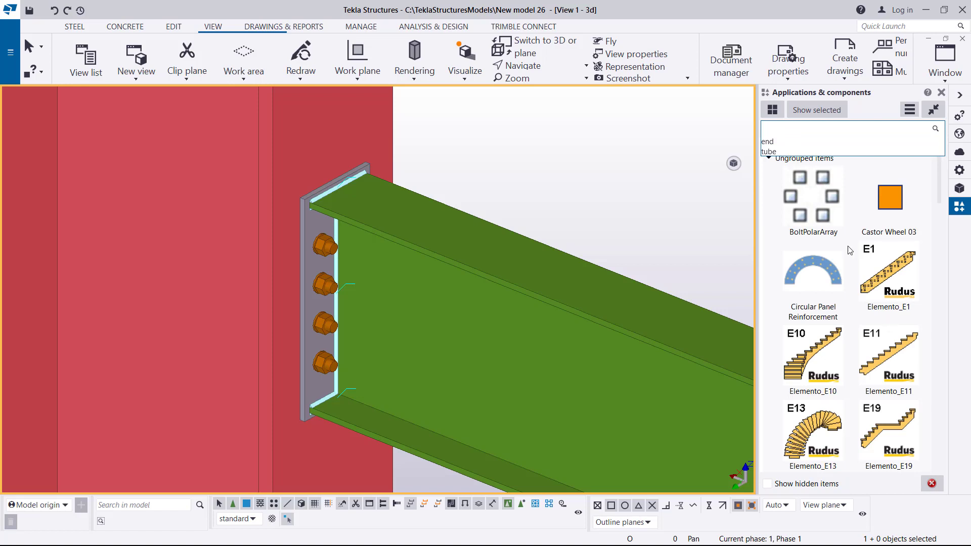
{"action": "scroll", "coordinate": [783, 251], "scroll_direction": "down", "scroll_amount": 15}
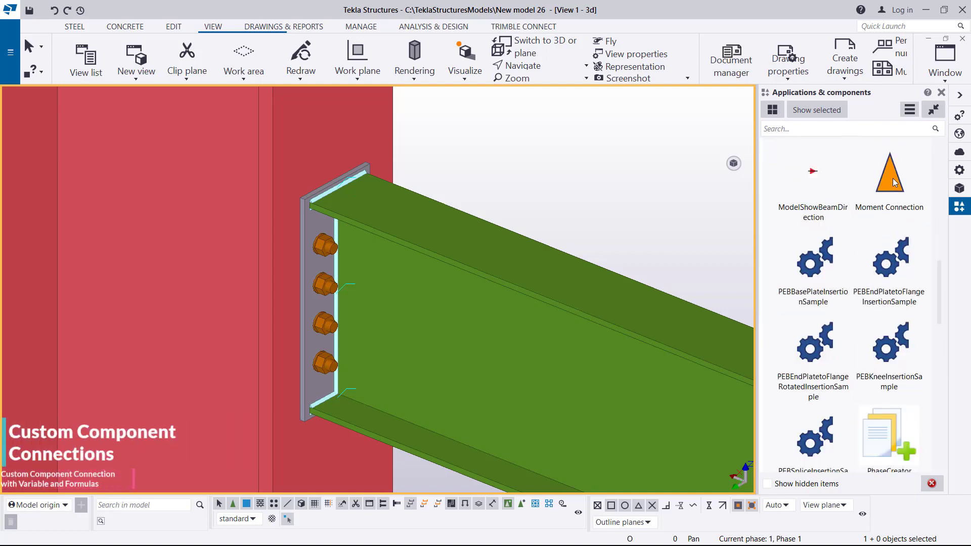
{"action": "left_click", "coordinate": [893, 178]}
- Cancel the pending pick and delete the existing end plate connection
{"action": "right_click", "coordinate": [588, 139]}
{"action": "left_click", "coordinate": [616, 146]}
{"action": "left_click", "coordinate": [313, 253]}
{"action": "right_click", "coordinate": [605, 162]}
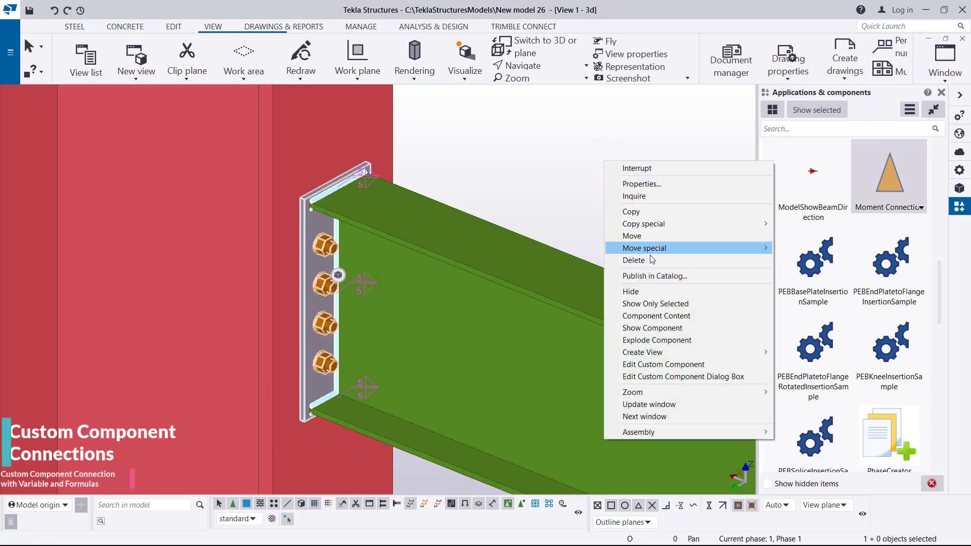
{"action": "left_click", "coordinate": [634, 260]}
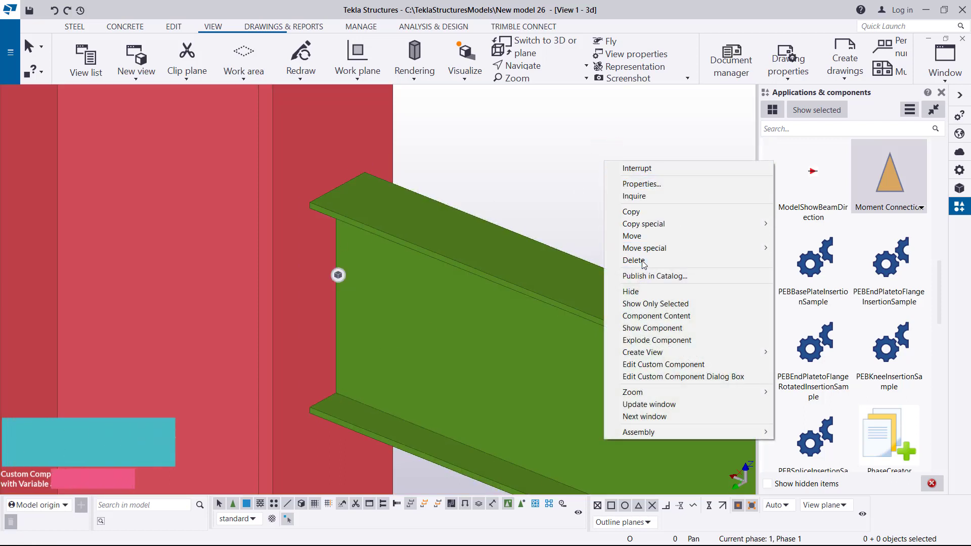
- Insert a Moment Connection with the column as main part and the beam as secondary
{"action": "left_click", "coordinate": [893, 180]}
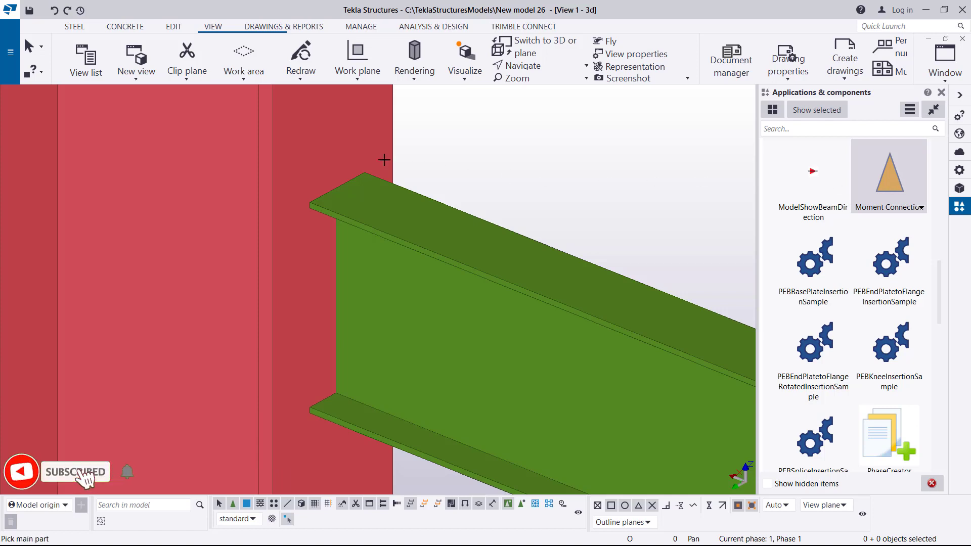
{"action": "left_click", "coordinate": [305, 147]}
{"action": "left_click", "coordinate": [354, 216]}
{"action": "middle_click", "coordinate": [357, 217]}
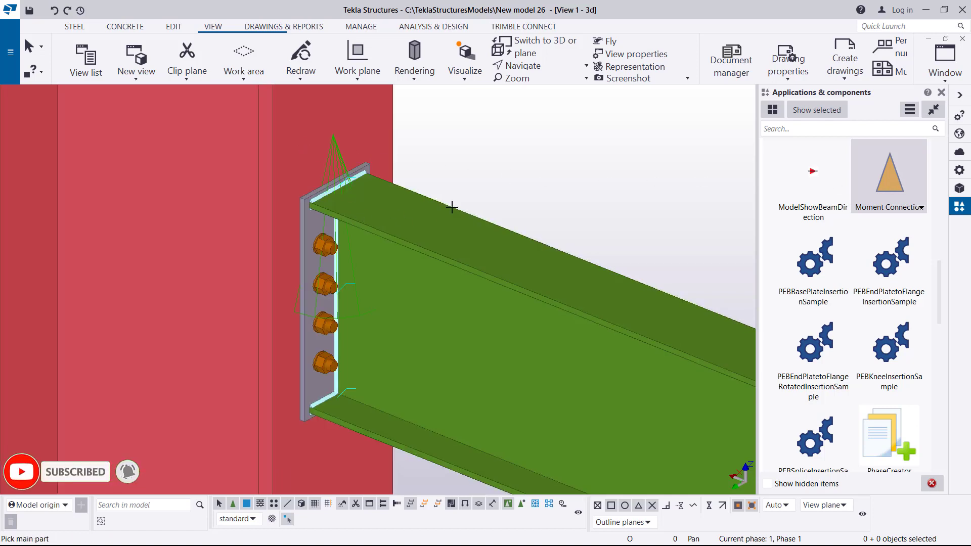
{"action": "right_click", "coordinate": [545, 146]}
{"action": "left_click", "coordinate": [569, 149]}
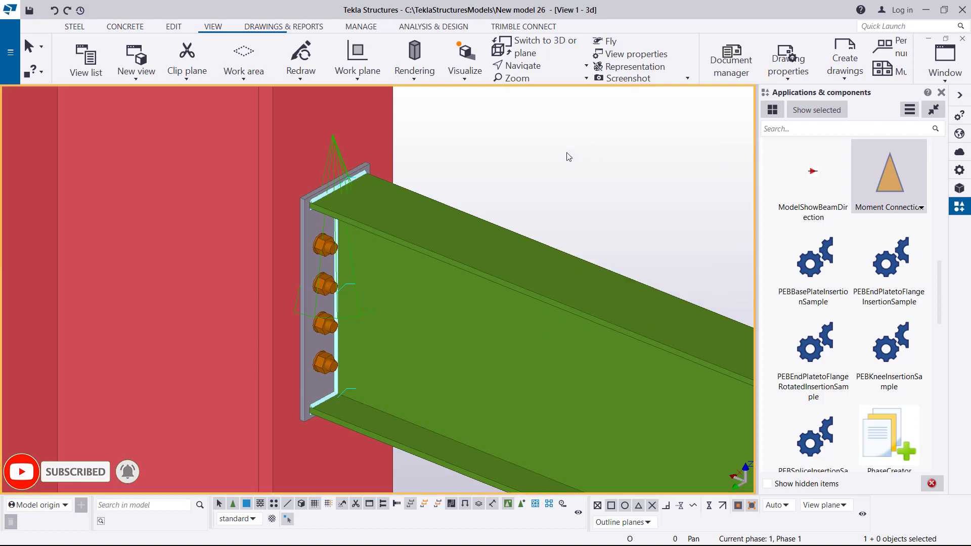
- Redraw the view to clear leftover symbols and hide the Applications & components catalog
{"action": "right_click", "coordinate": [546, 143]}
{"action": "left_click", "coordinate": [585, 202]}
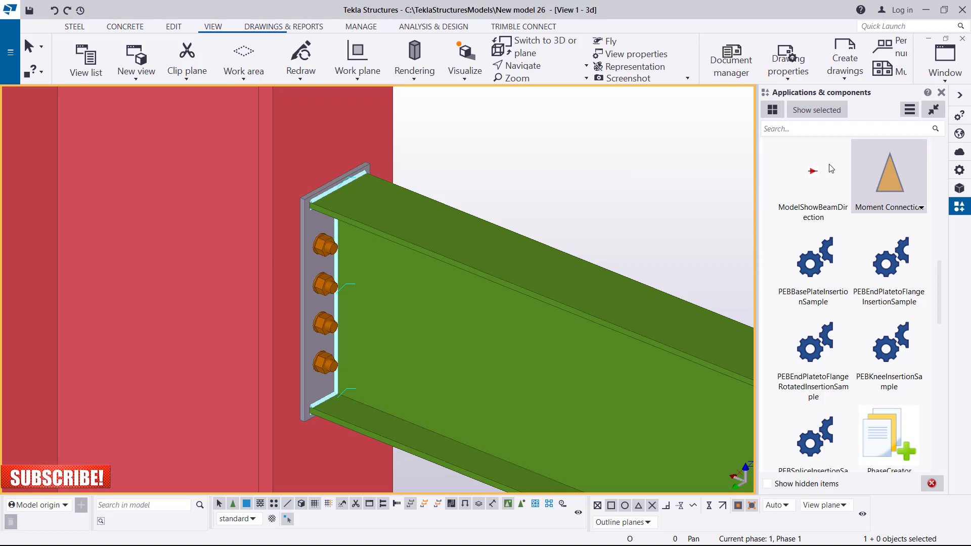
{"action": "left_click", "coordinate": [959, 95]}
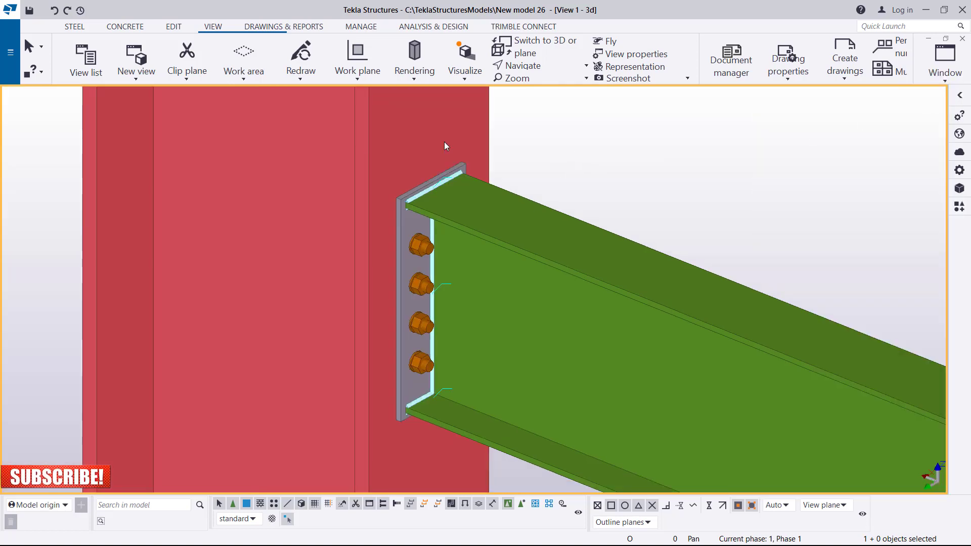
- Zoom out and rotate the 3D view so the end plate, bolts and beam end face forward
{"action": "scroll", "coordinate": [688, 134], "scroll_direction": "down", "scroll_amount": 1}
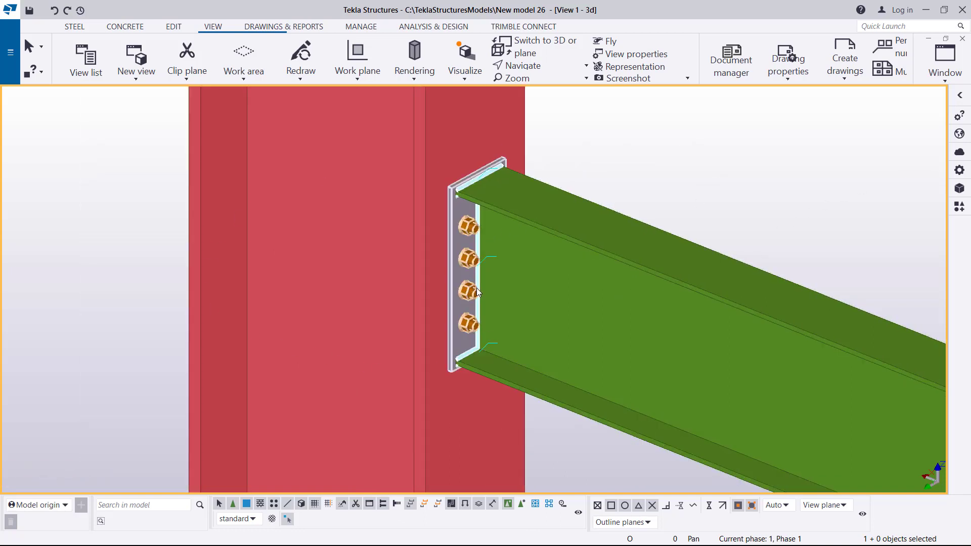
{"action": "middle_click_drag", "start_coordinate": [452, 287], "coordinate": [622, 143], "text": "ctrl"}
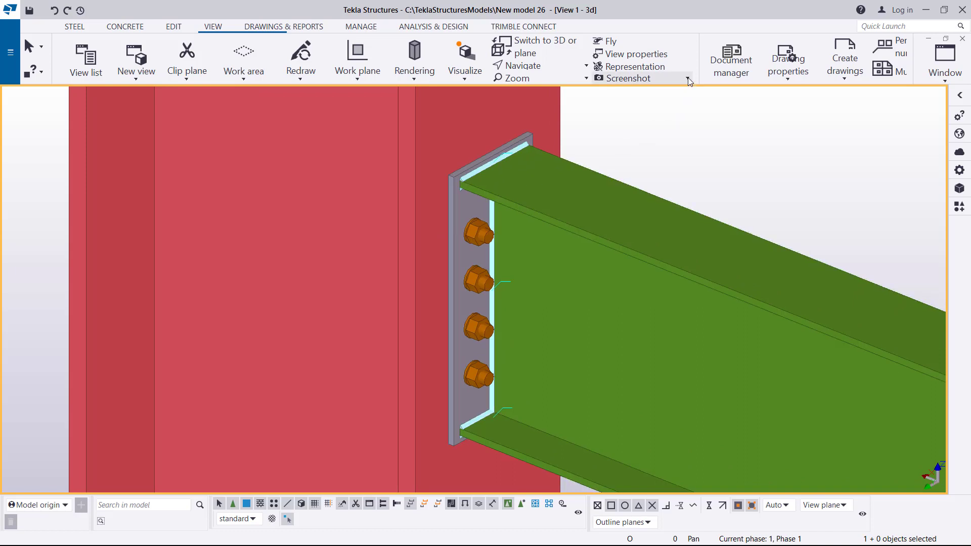
{"action": "left_click", "coordinate": [549, 66]}
{"action": "left_click", "coordinate": [552, 86]}
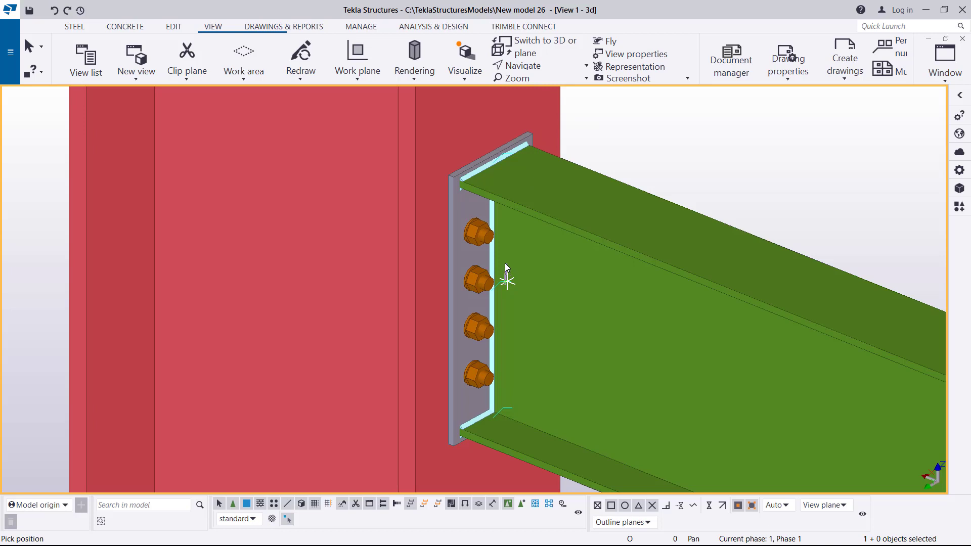
{"action": "left_click_drag", "start_coordinate": [510, 277], "coordinate": [473, 260]}
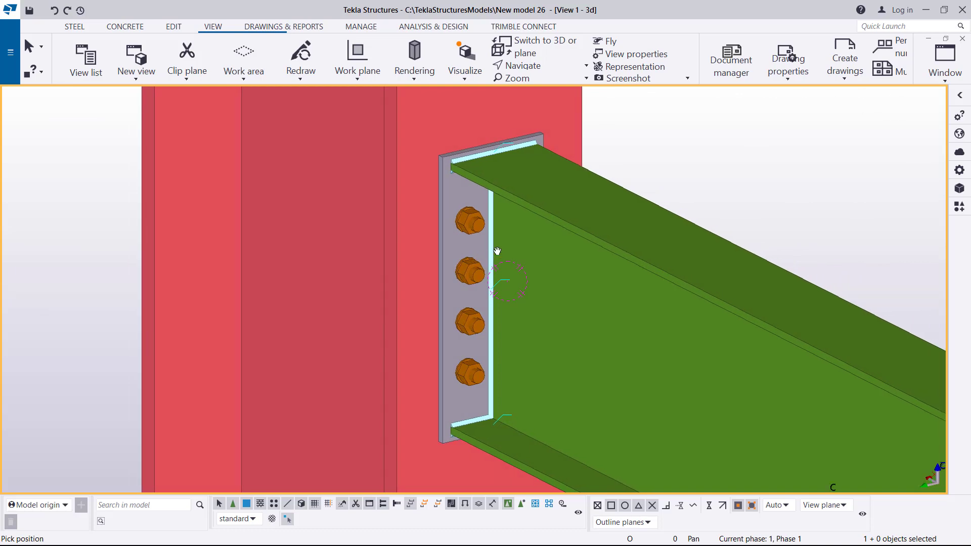
- Exit rotate mode and set up a screenshot, confirming its size and quality options
{"action": "right_click", "coordinate": [657, 174]}
{"action": "left_click", "coordinate": [676, 178]}
{"action": "left_click", "coordinate": [687, 78]}
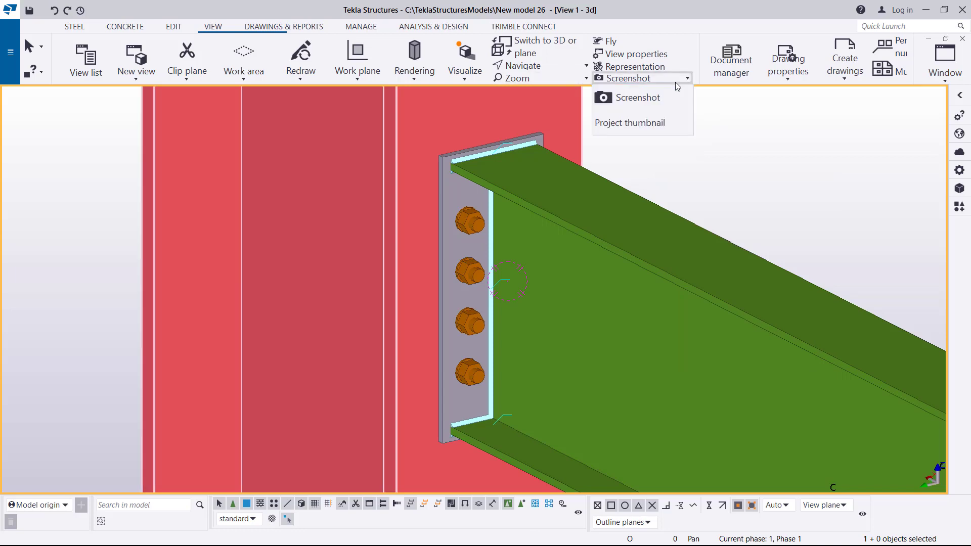
{"action": "left_click", "coordinate": [638, 98]}
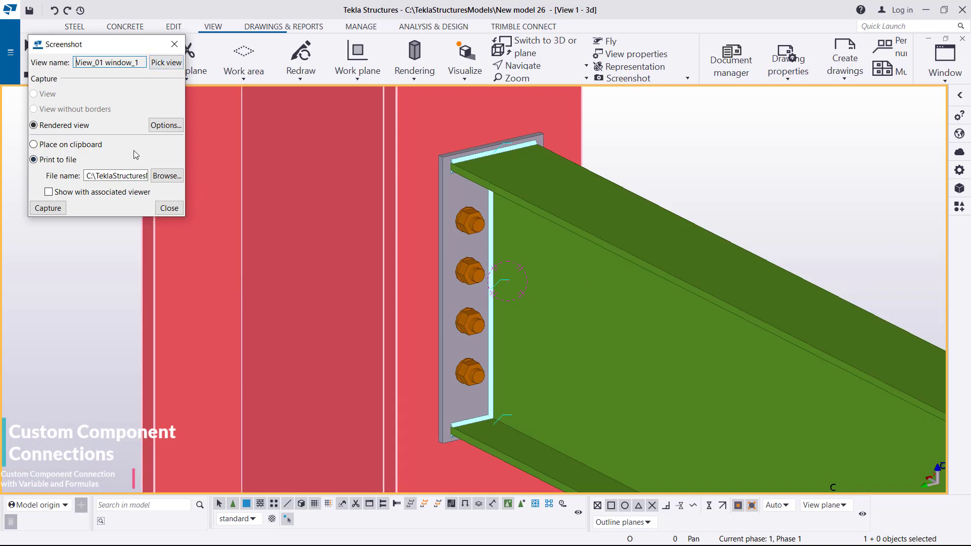
{"action": "left_click", "coordinate": [166, 126]}
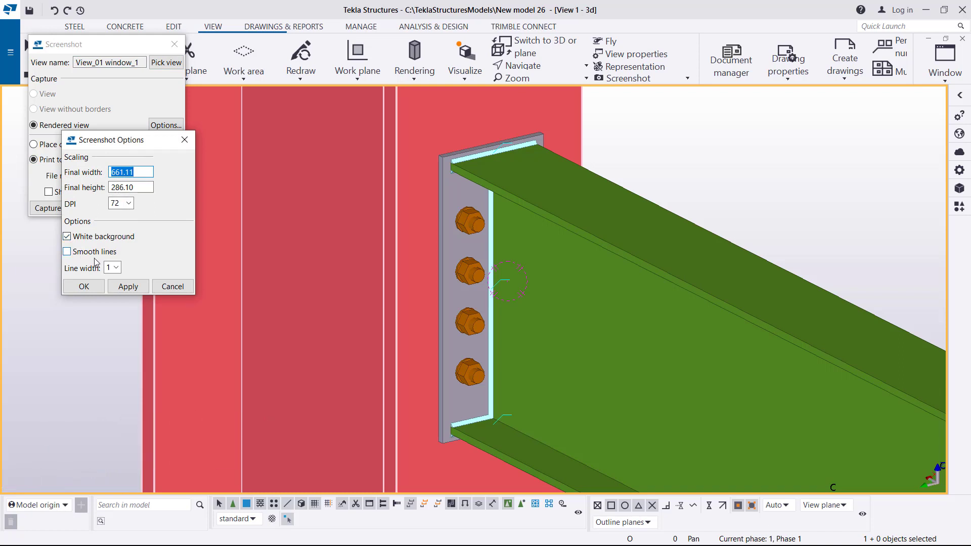
{"action": "left_click", "coordinate": [84, 286]}
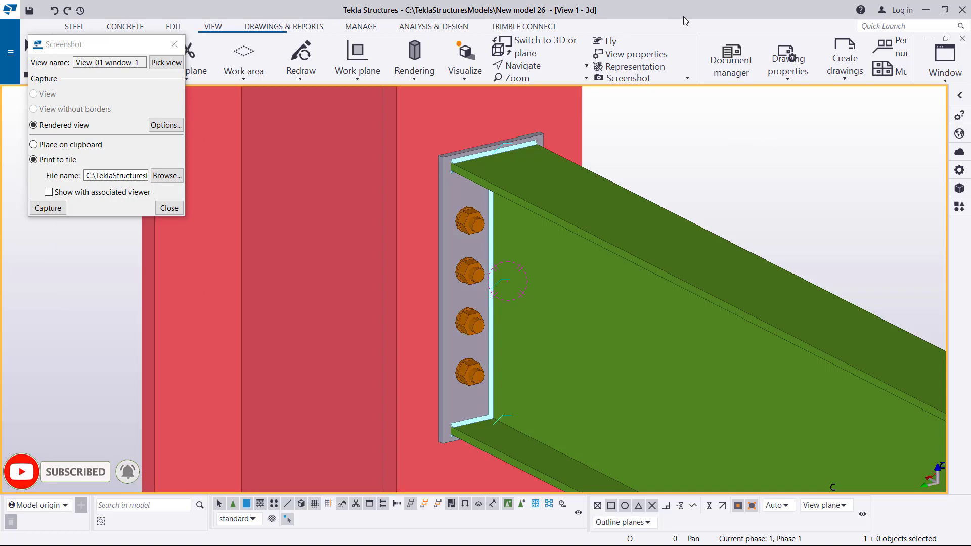
- Pick the 3D view, capture it as snap006.png, and close the Screenshot dialog
{"action": "left_click", "coordinate": [166, 62]}
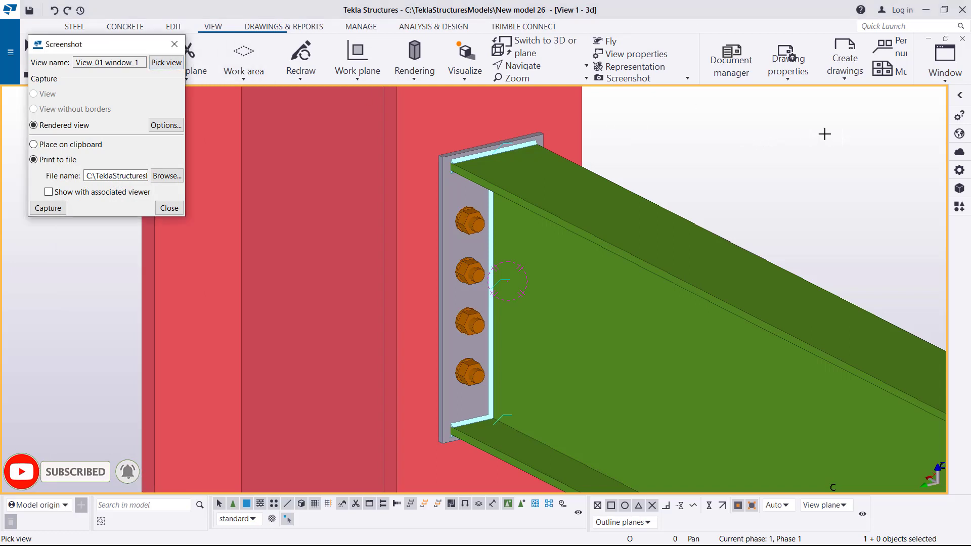
{"action": "left_click_drag", "start_coordinate": [813, 88], "coordinate": [47, 493]}
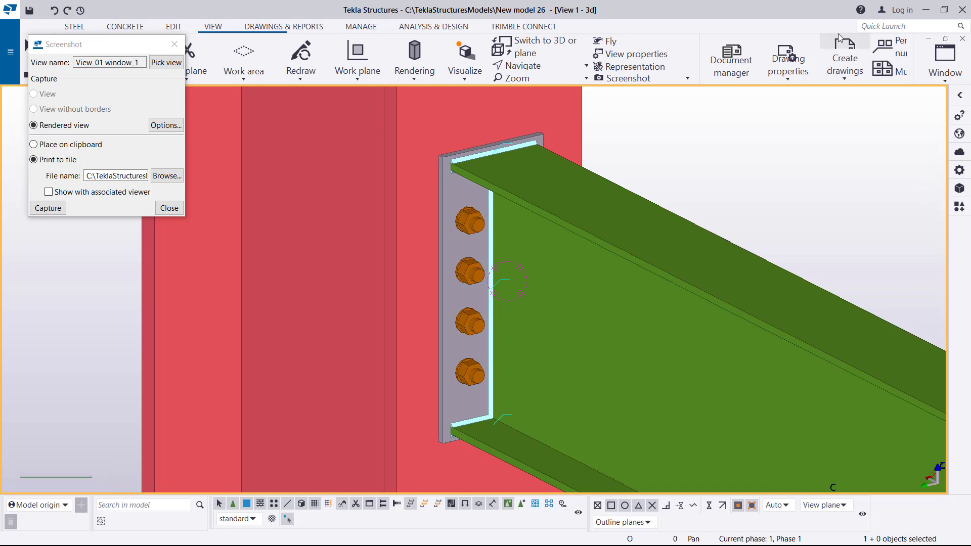
{"action": "left_click", "coordinate": [40, 209]}
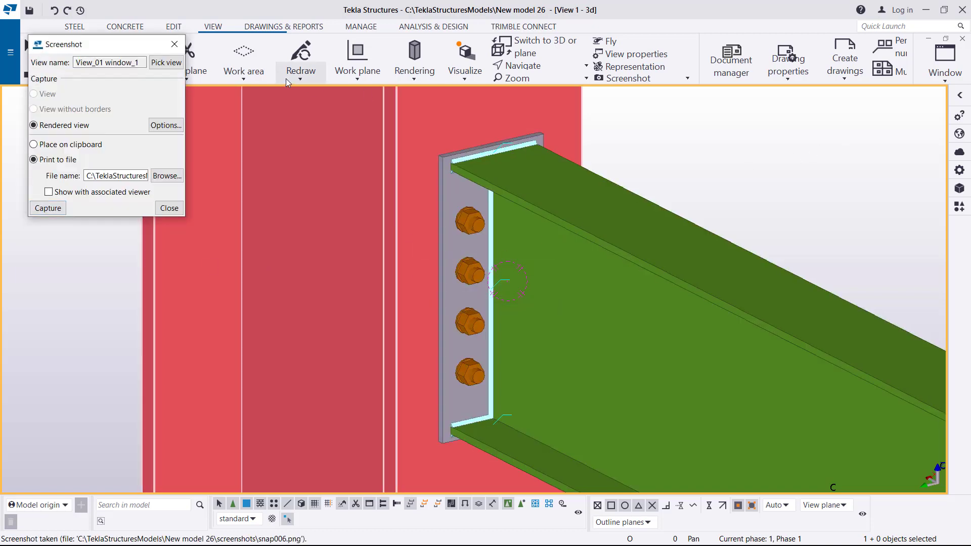
{"action": "left_click", "coordinate": [175, 45]}
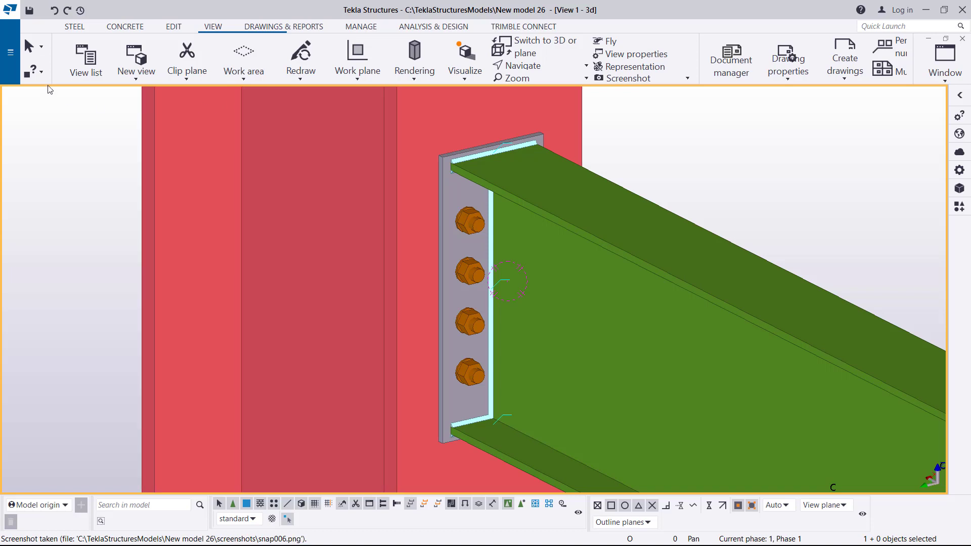
- Open the model's screenshots folder in Explorer, check the new snap_006 image, then close it
{"action": "left_click", "coordinate": [13, 56]}
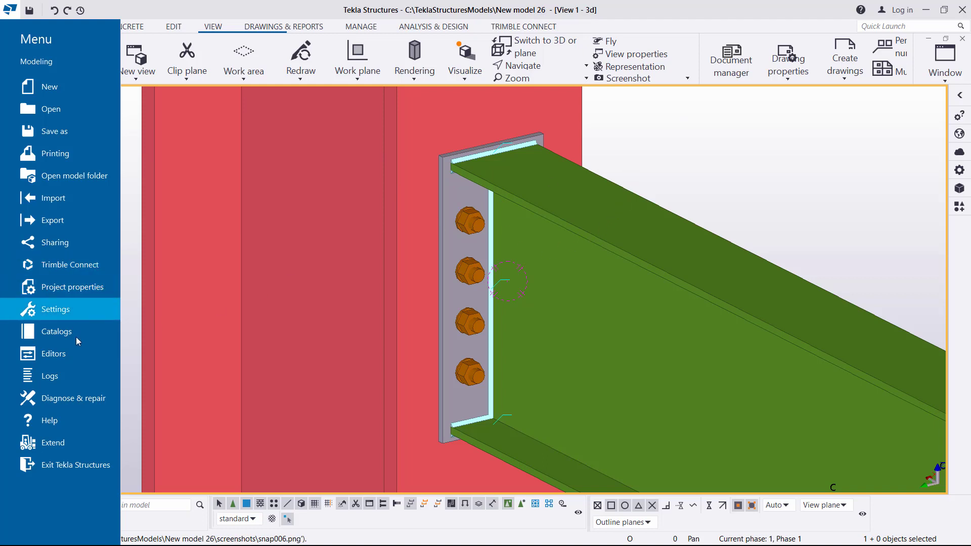
{"action": "left_click", "coordinate": [77, 177]}
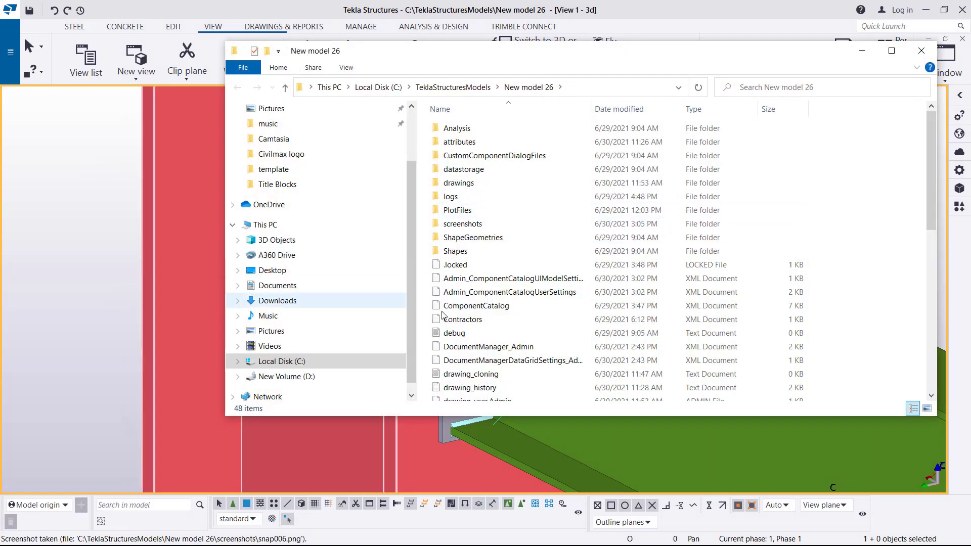
{"action": "double_click", "coordinate": [486, 226]}
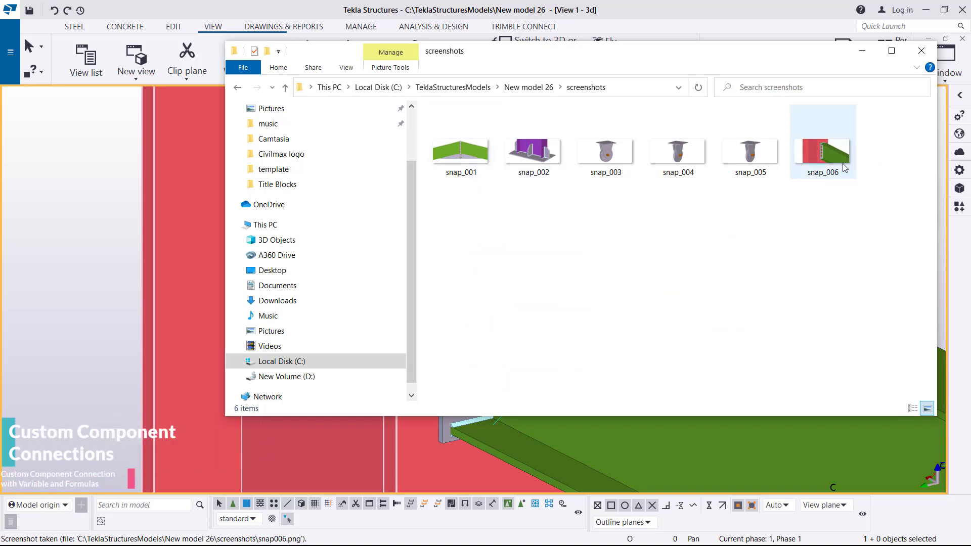
{"action": "left_click", "coordinate": [825, 169]}
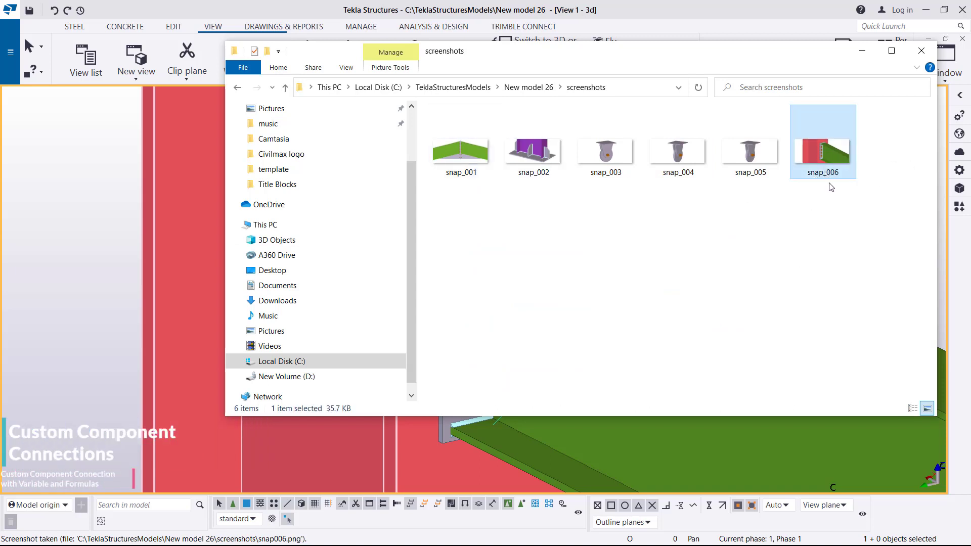
{"action": "left_click", "coordinate": [921, 51]}
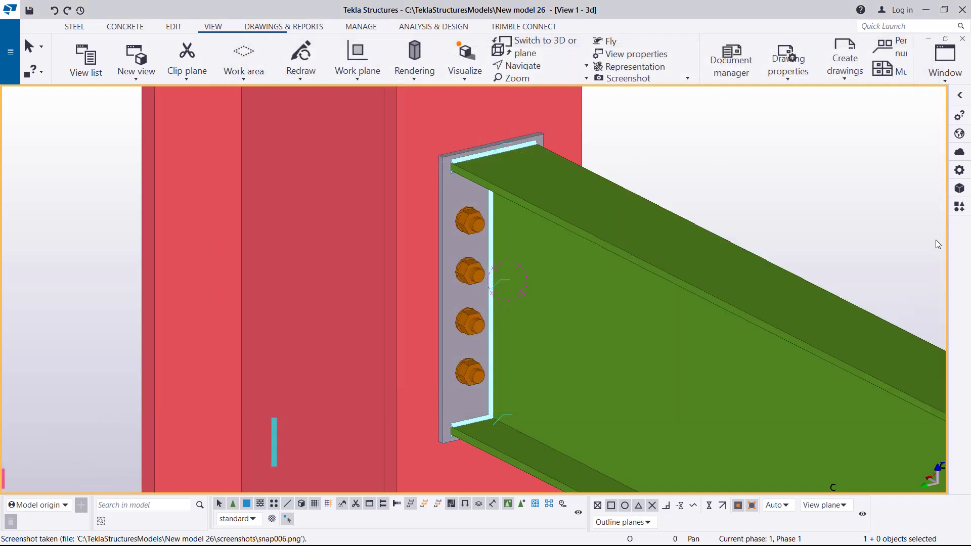
- Open the Moment Connection's Thumbnails settings from the catalog and start adding a thumbnail image
{"action": "left_click", "coordinate": [959, 207]}
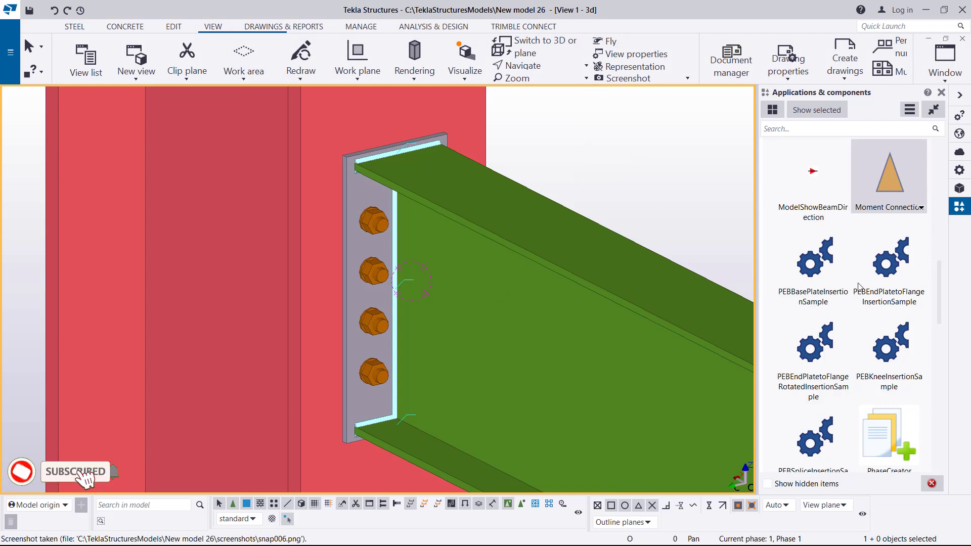
{"action": "right_click", "coordinate": [891, 178]}
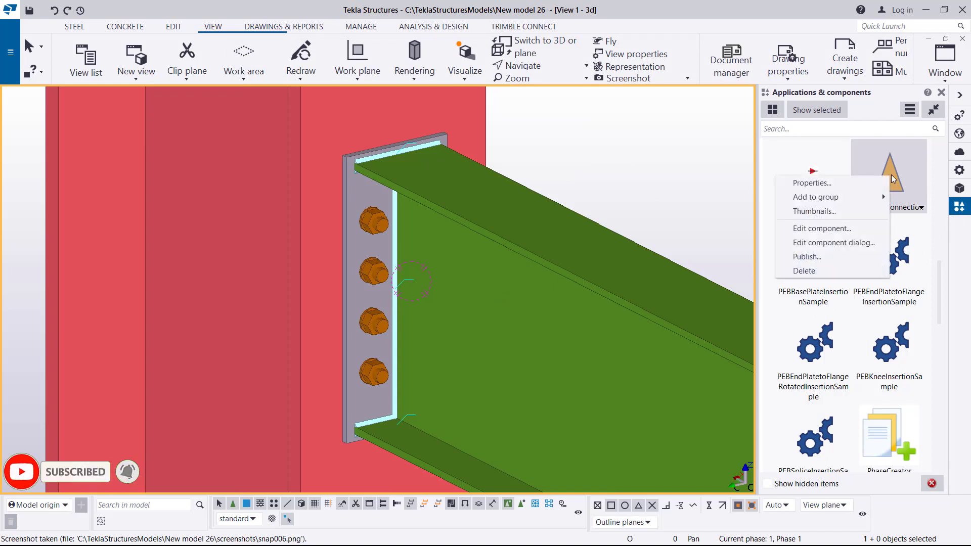
{"action": "left_click", "coordinate": [835, 213]}
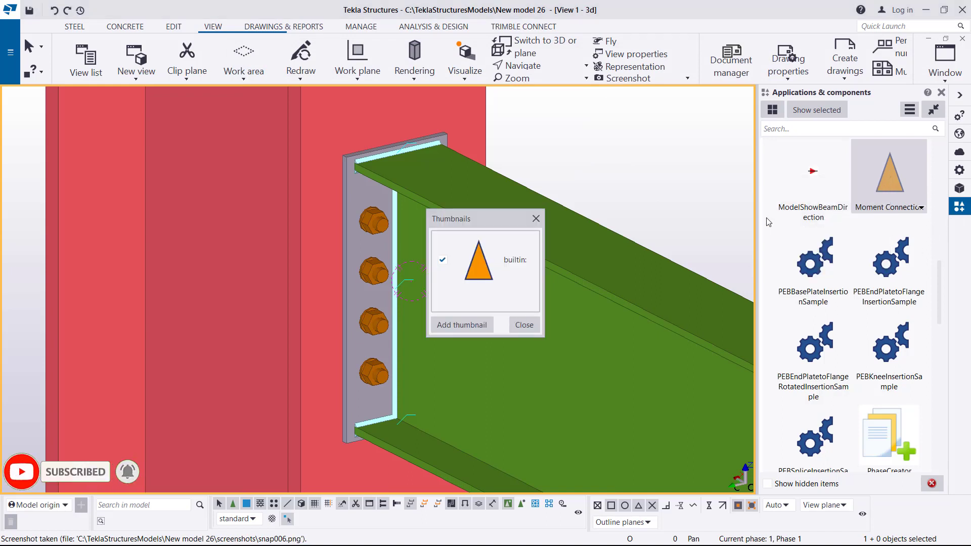
{"action": "left_click_drag", "start_coordinate": [503, 213], "coordinate": [664, 144]}
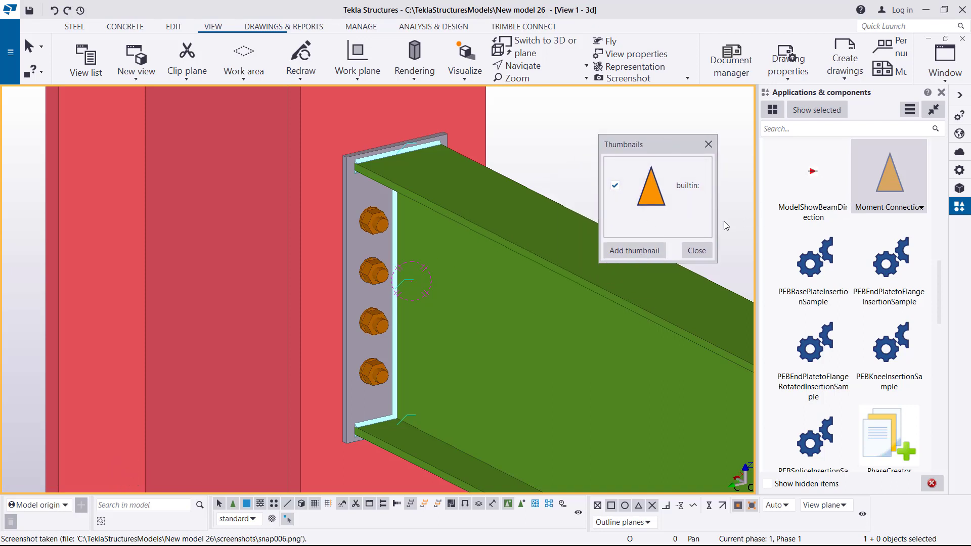
{"action": "left_click", "coordinate": [629, 252]}
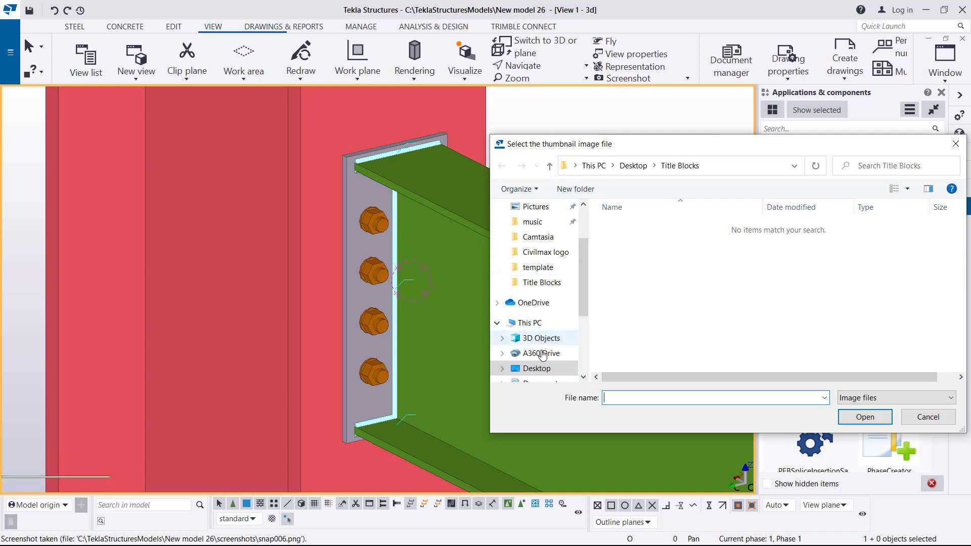
- Add snap_006.png from C:\TeklaStructuresModels\New model 26\screenshots as a thumbnail
{"action": "left_click", "coordinate": [530, 322]}
{"action": "scroll", "coordinate": [679, 294], "scroll_direction": "down", "scroll_amount": 3}
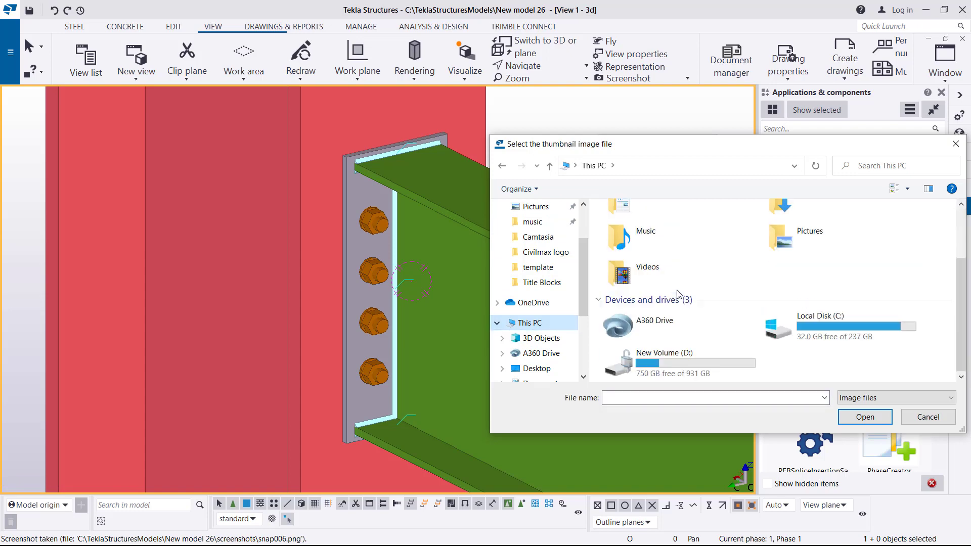
{"action": "double_click", "coordinate": [799, 316]}
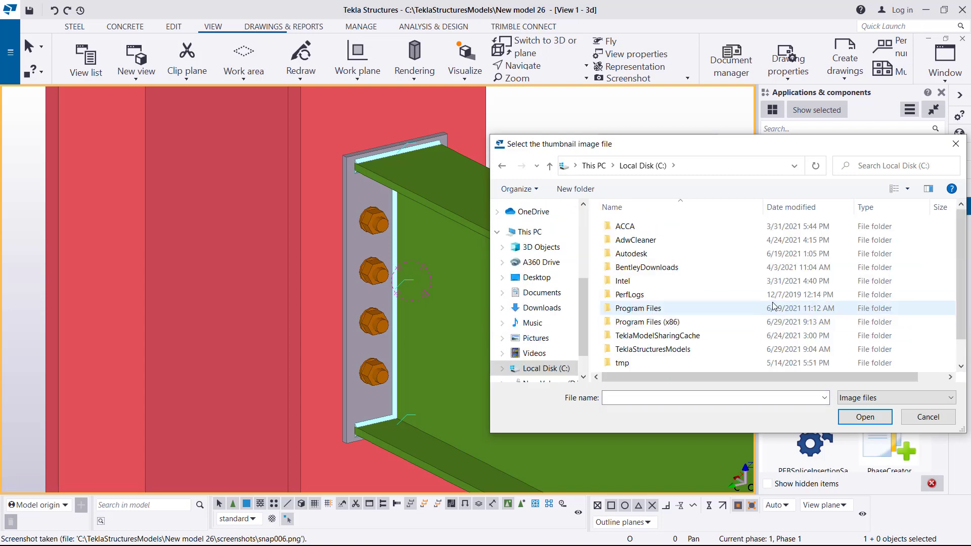
{"action": "double_click", "coordinate": [675, 350]}
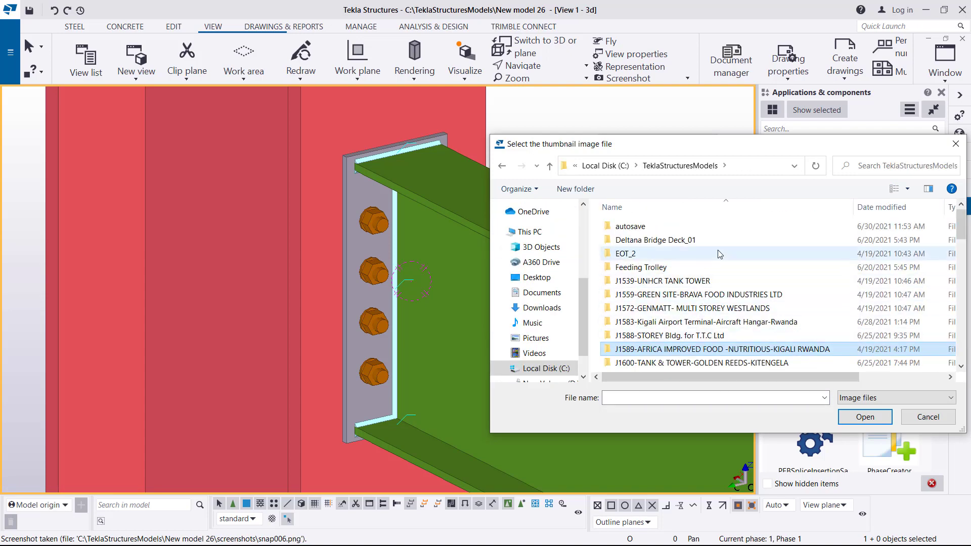
{"action": "scroll", "coordinate": [697, 262], "scroll_direction": "down", "scroll_amount": 10}
{"action": "scroll", "coordinate": [697, 262], "scroll_direction": "down", "scroll_amount": 4}
{"action": "double_click", "coordinate": [677, 270]}
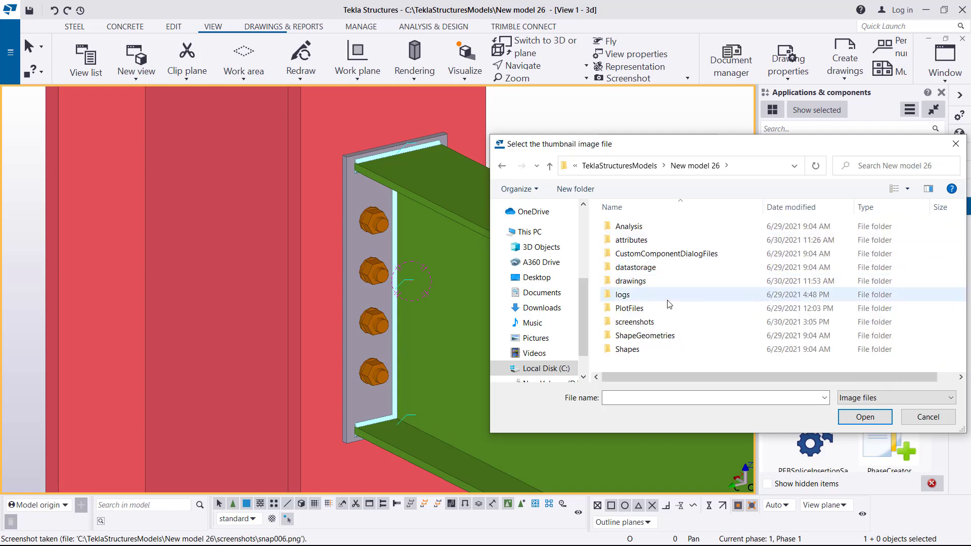
{"action": "double_click", "coordinate": [641, 322]}
{"action": "left_click", "coordinate": [641, 326]}
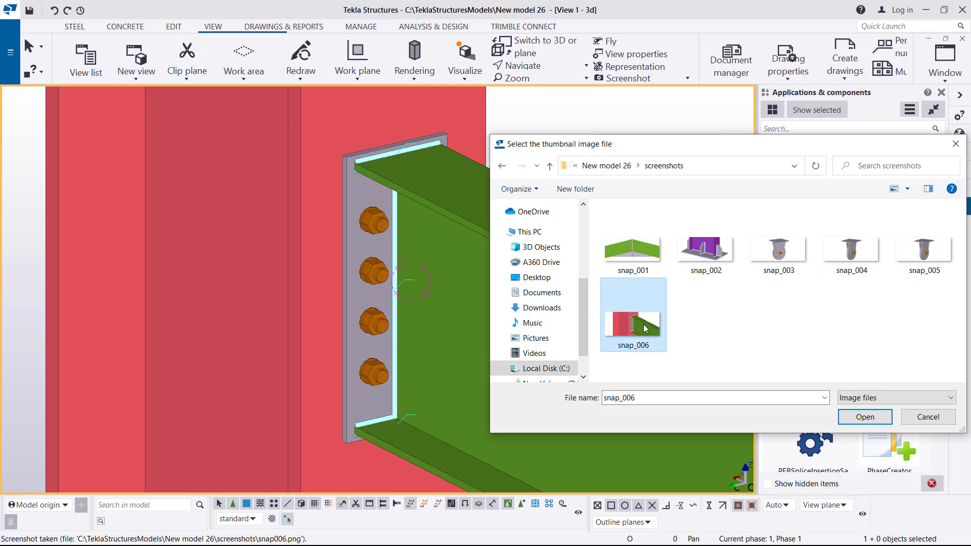
{"action": "left_click", "coordinate": [864, 418]}
{"action": "left_click_drag", "start_coordinate": [737, 151], "coordinate": [568, 145]}
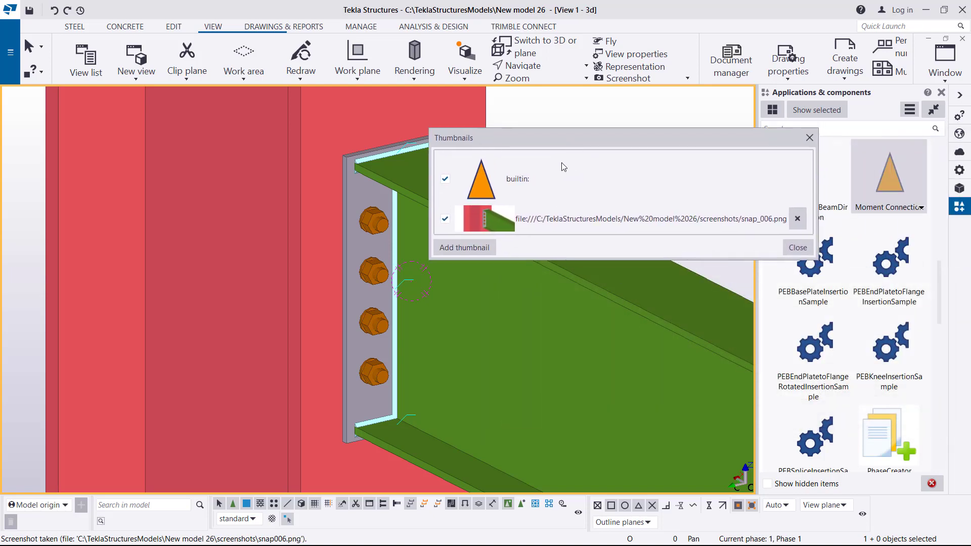
- Uncheck the builtin triangle thumbnail and close the Thumbnails dialog
{"action": "left_click", "coordinate": [445, 180]}
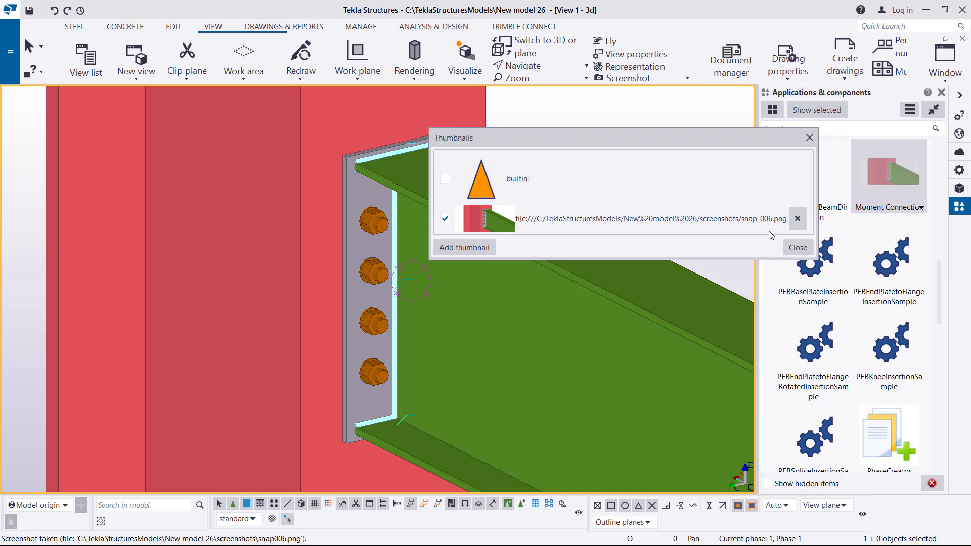
{"action": "left_click", "coordinate": [798, 247]}
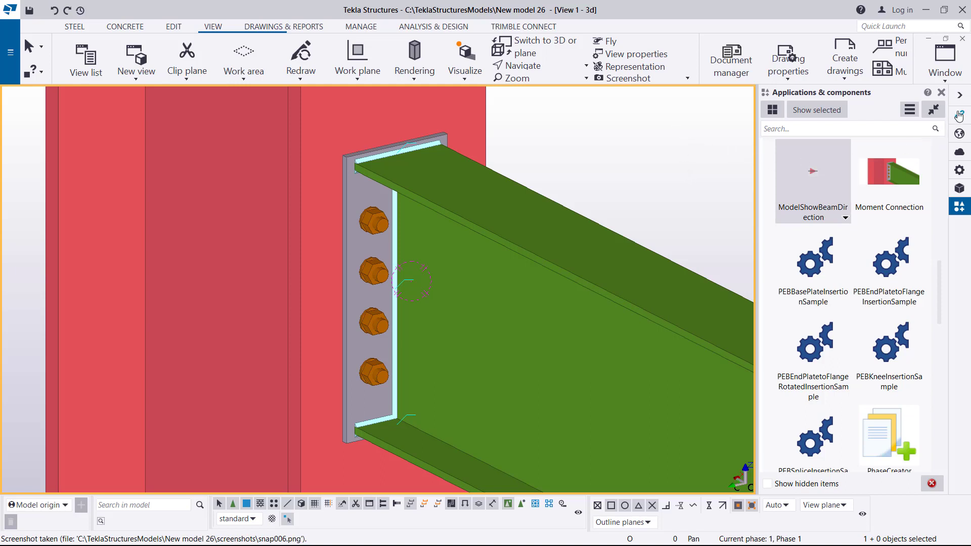
- Collapse the catalog and orbit and zoom around the bolts, then exit rotate mode
{"action": "left_click", "coordinate": [959, 95]}
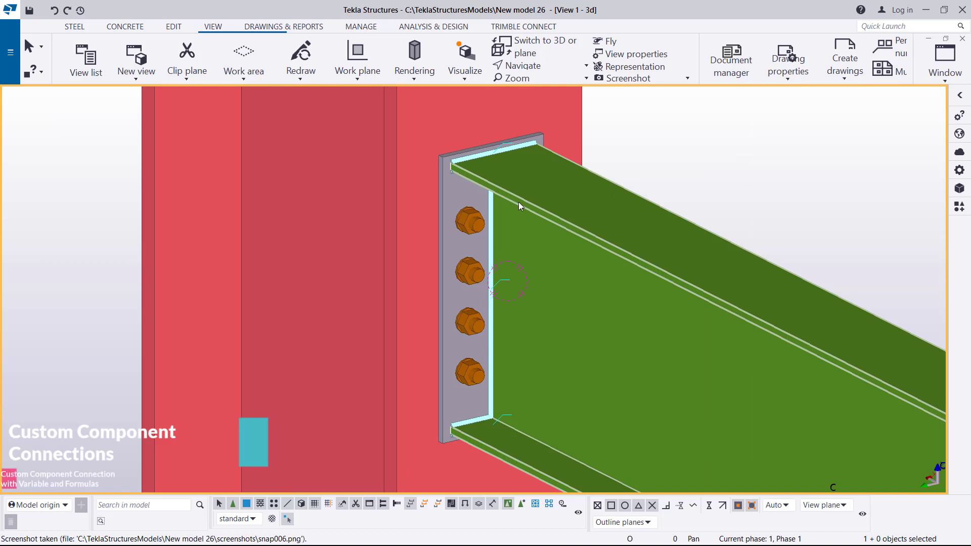
{"action": "scroll", "coordinate": [319, 205], "scroll_direction": "down", "scroll_amount": 2}
{"action": "scroll", "coordinate": [426, 233], "scroll_direction": "up", "scroll_amount": 2}
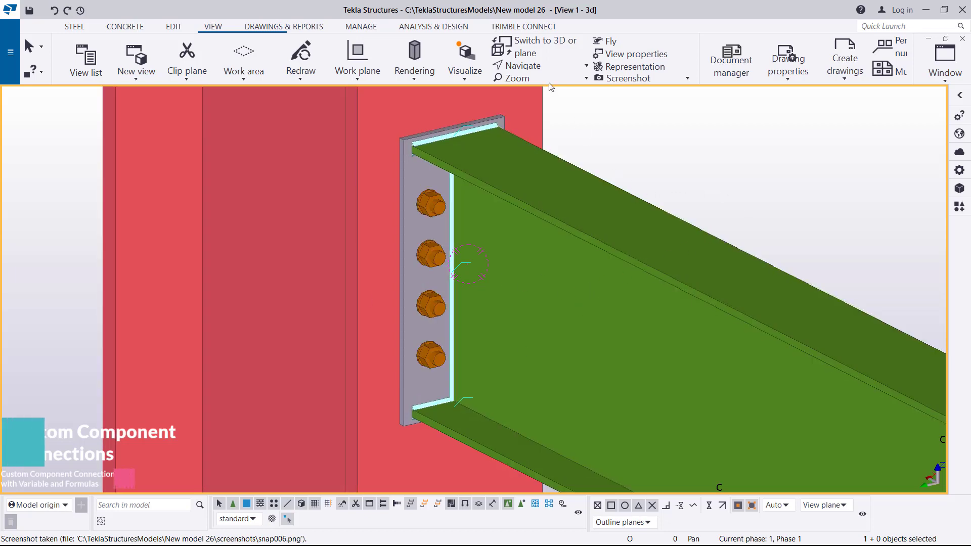
{"action": "left_click", "coordinate": [536, 66]}
{"action": "left_click", "coordinate": [542, 86]}
{"action": "left_click_drag", "start_coordinate": [501, 202], "coordinate": [526, 201]}
{"action": "scroll", "coordinate": [412, 212], "scroll_direction": "up", "scroll_amount": 5}
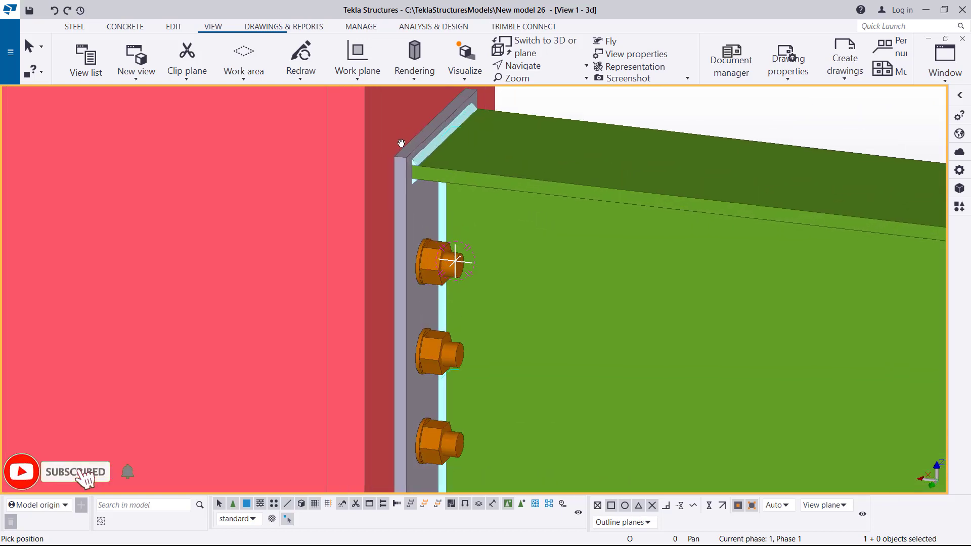
{"action": "left_click_drag", "start_coordinate": [412, 211], "coordinate": [479, 288]}
{"action": "scroll", "coordinate": [457, 271], "scroll_direction": "down", "scroll_amount": 3}
{"action": "scroll", "coordinate": [483, 258], "scroll_direction": "up", "scroll_amount": 2}
{"action": "right_click", "coordinate": [745, 165]}
{"action": "left_click", "coordinate": [778, 169]}
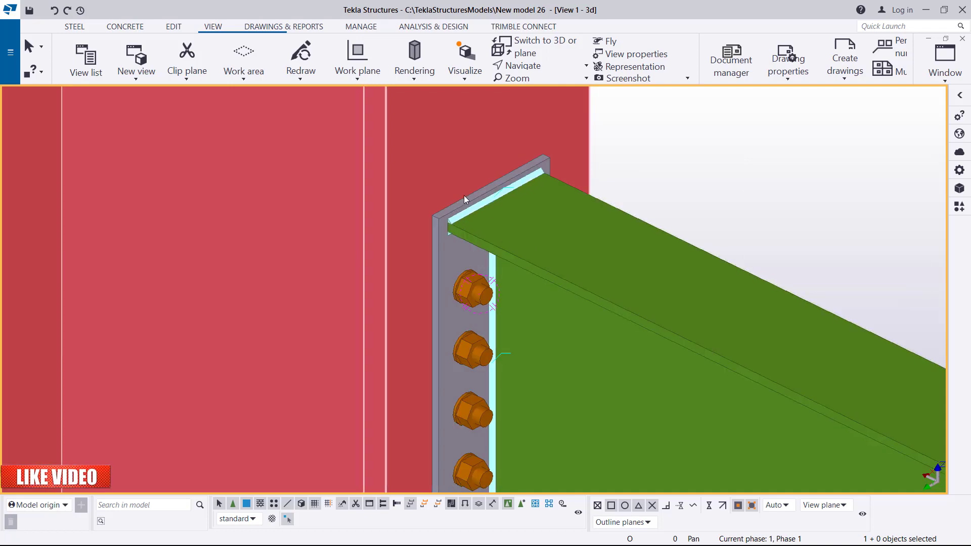
- Orbit and tilt the view around the column-beam connection, briefly opening the quick view settings
{"action": "scroll", "coordinate": [478, 194], "scroll_direction": "down", "scroll_amount": 2}
{"action": "middle_click_drag", "start_coordinate": [469, 174], "coordinate": [493, 257], "text": "ctrl"}
{"action": "scroll", "coordinate": [683, 183], "scroll_direction": "up", "scroll_amount": 2}
{"action": "left_click", "coordinate": [779, 158]}
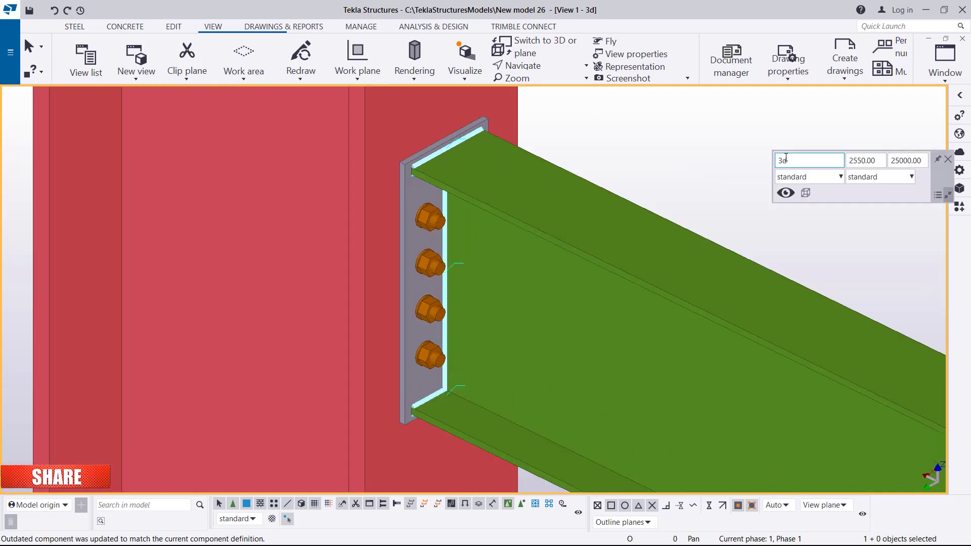
{"action": "left_click", "coordinate": [949, 160]}
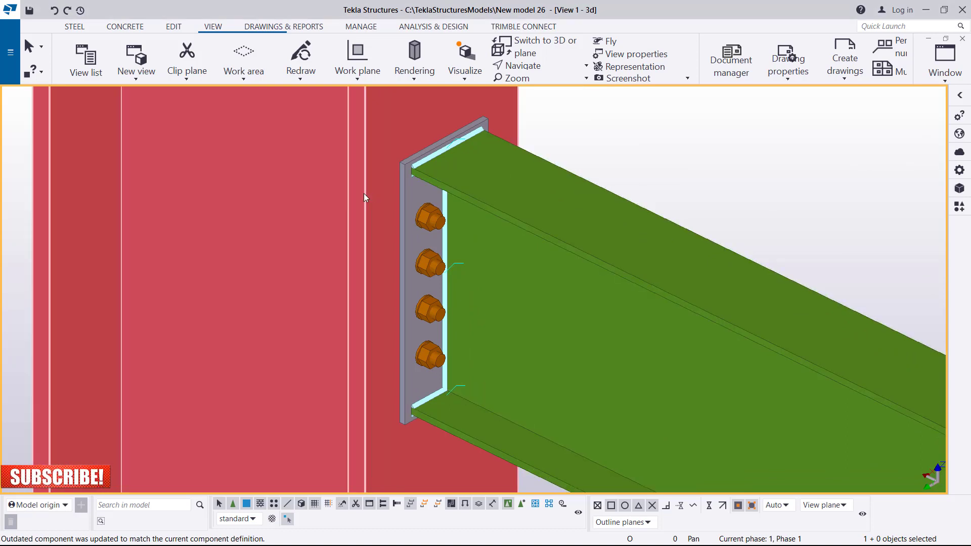
{"action": "middle_click_drag", "start_coordinate": [368, 190], "coordinate": [364, 204], "text": "ctrl"}
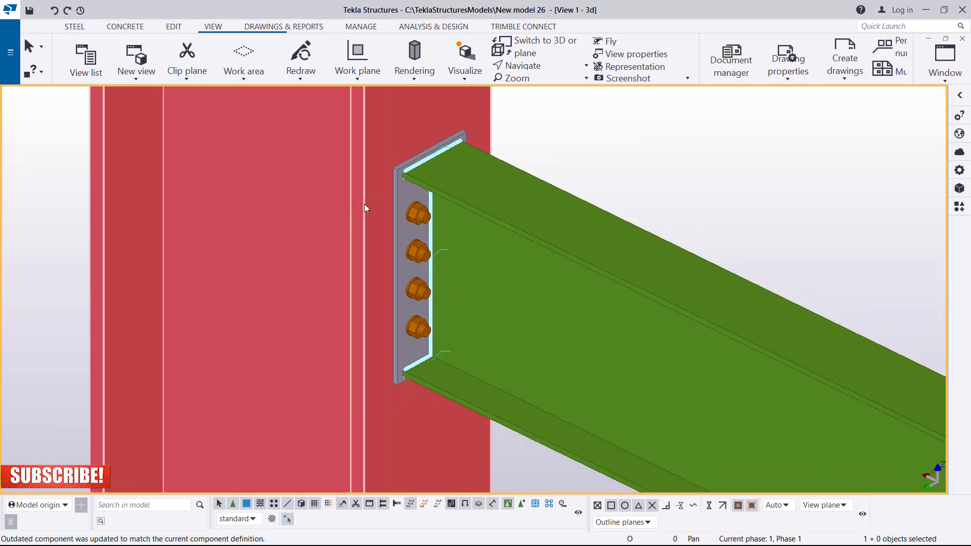